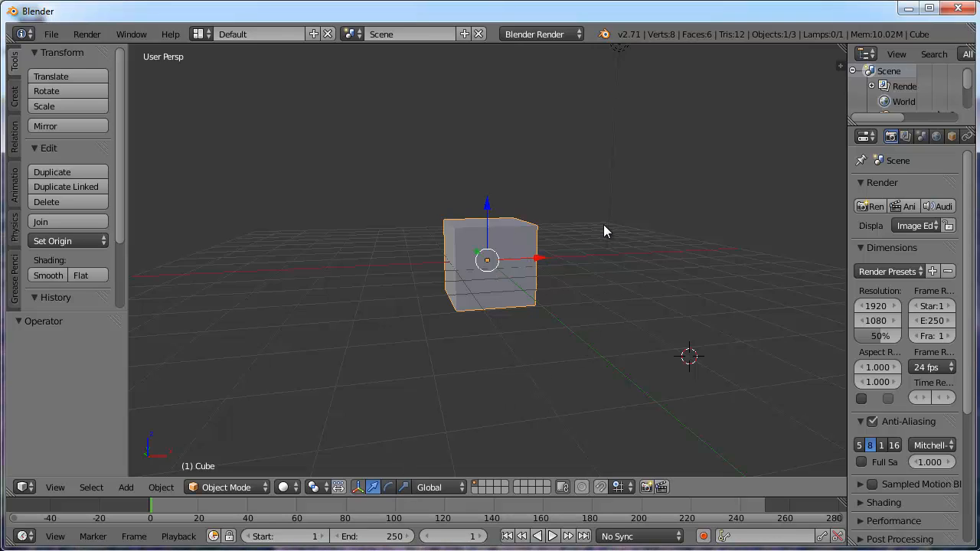
- Switch the cube's transform manipulator to scale mode
click(403, 488)
middle_drag(562, 247, 622, 228)
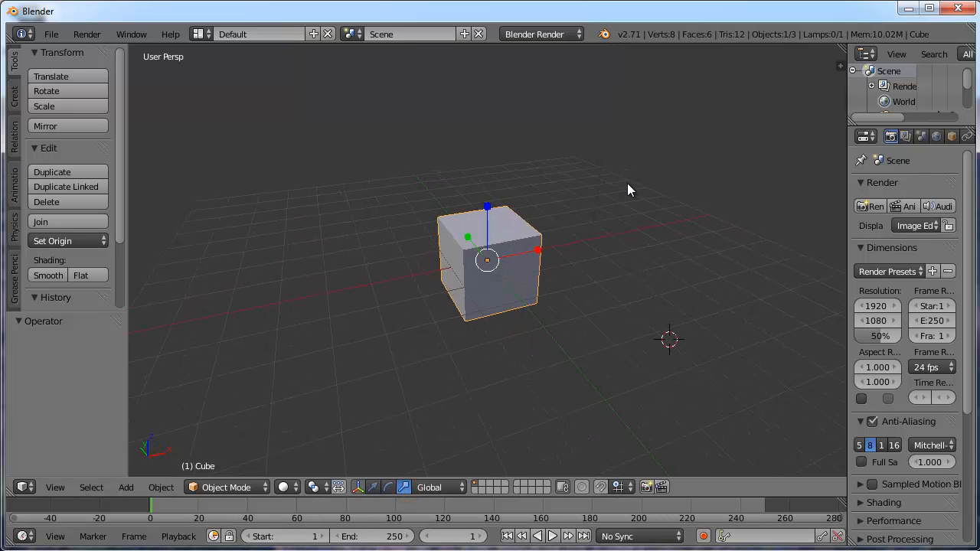
key(s)
key(z)
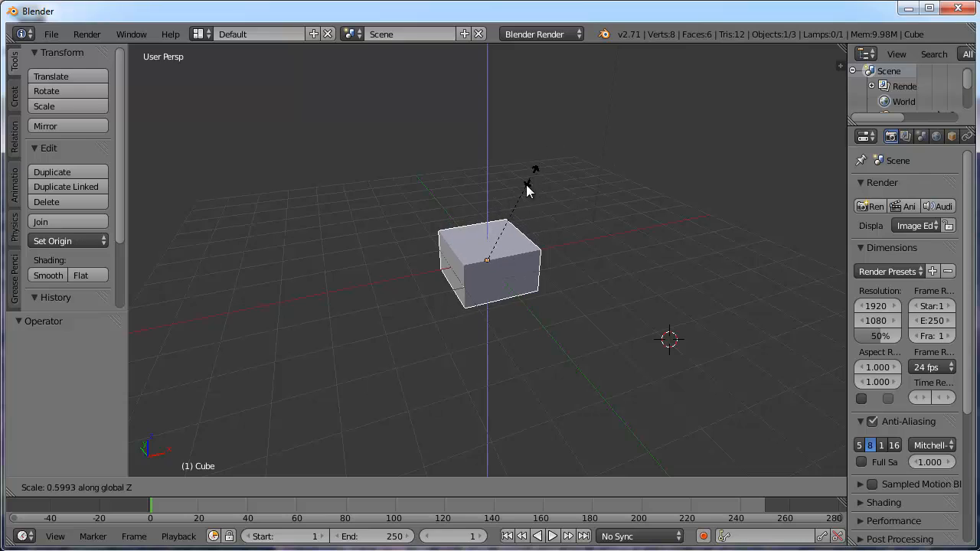
click(490, 256)
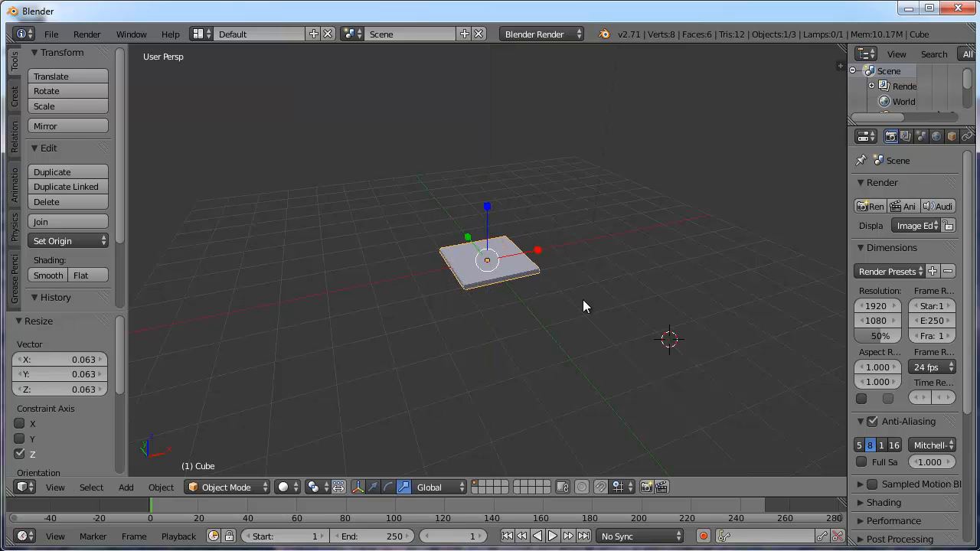
key(ctrl+z)
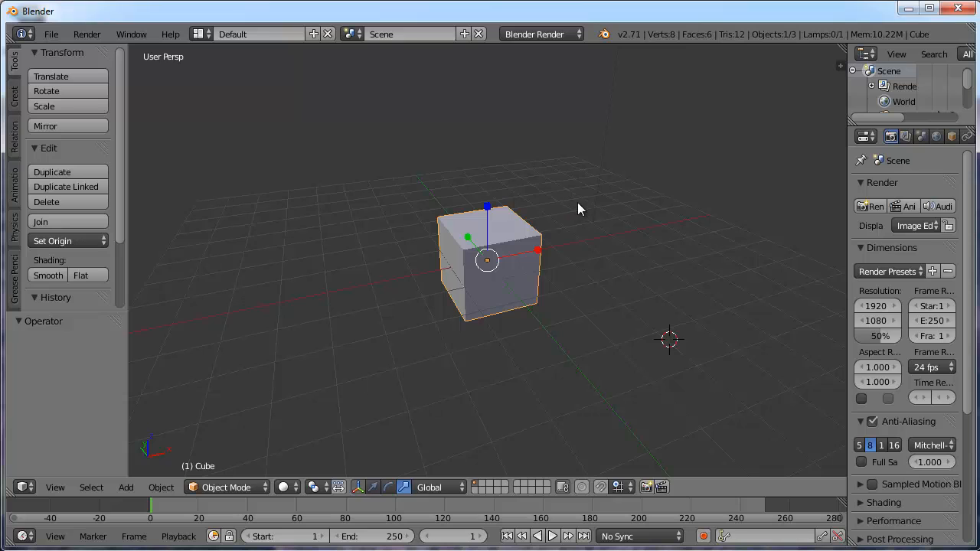
- Flatten the cube into a thin tile by scaling it to about 0.074 along the global Z axis
key(s)
key(z)
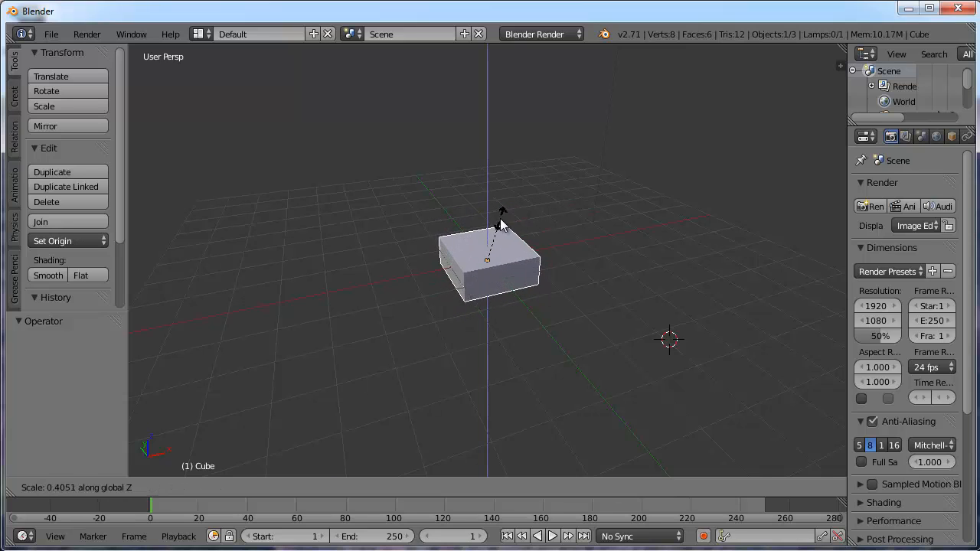
click(491, 259)
middle_drag(588, 373, 572, 345)
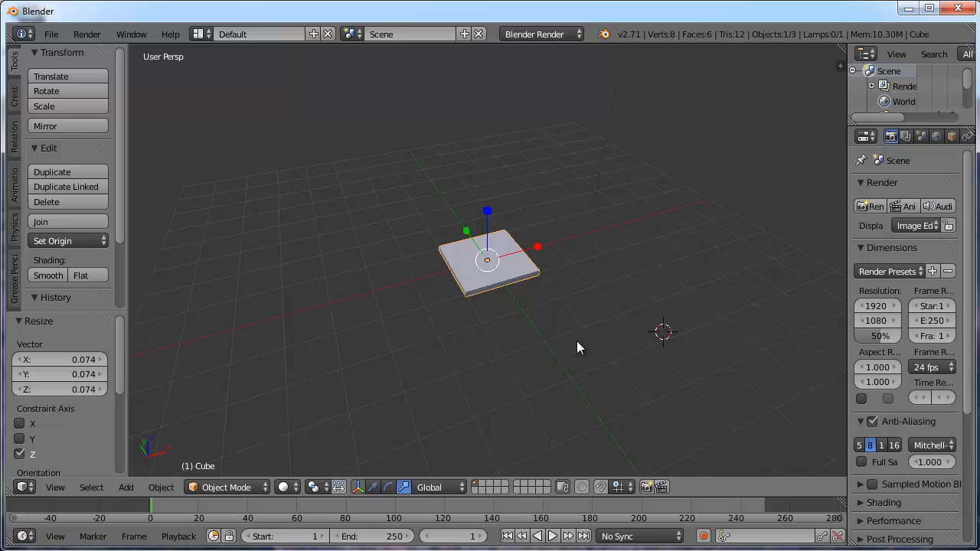
- Widen the outliner and hide the camera and the lamp in the viewport
scroll(577, 341, down, 4)
middle_drag(618, 310, 608, 326)
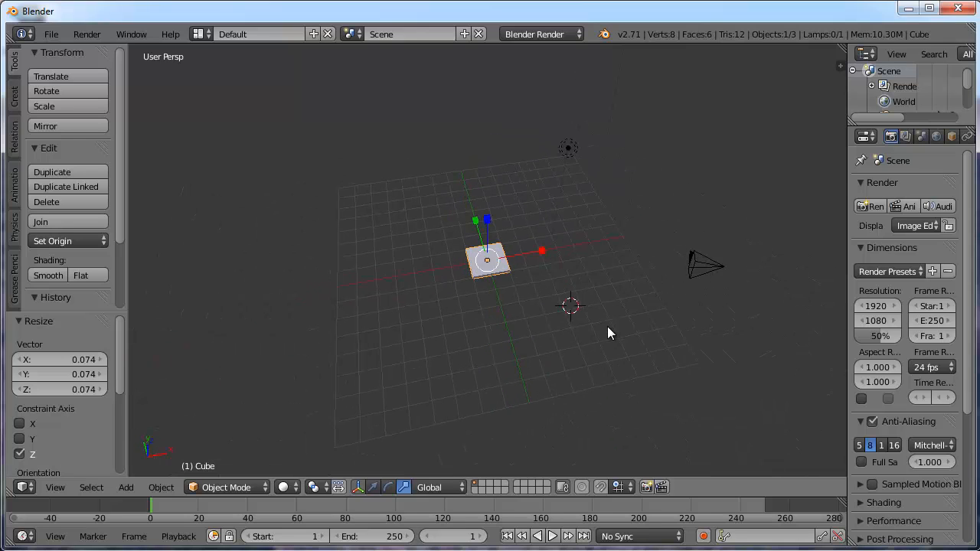
right_click(569, 150)
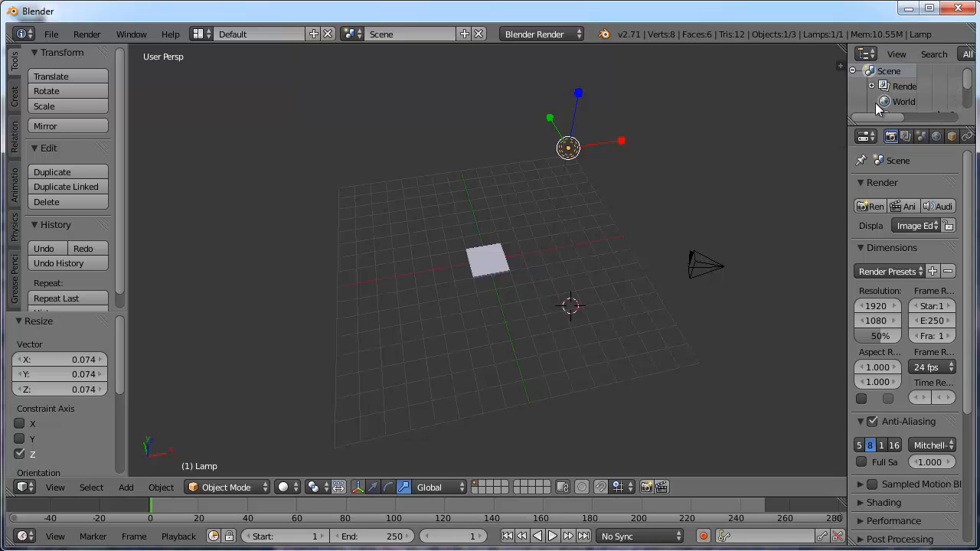
drag(849, 92, 808, 92)
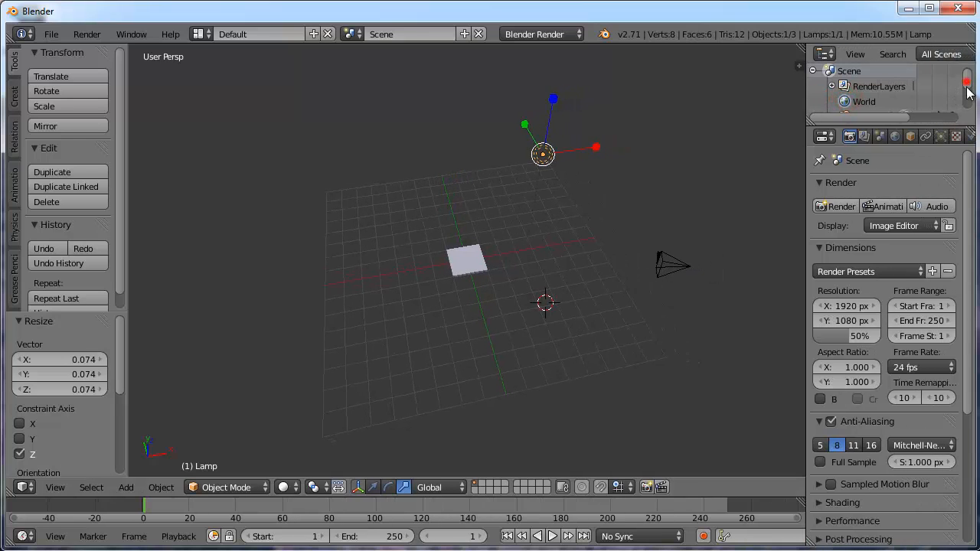
drag(969, 92, 969, 107)
click(925, 73)
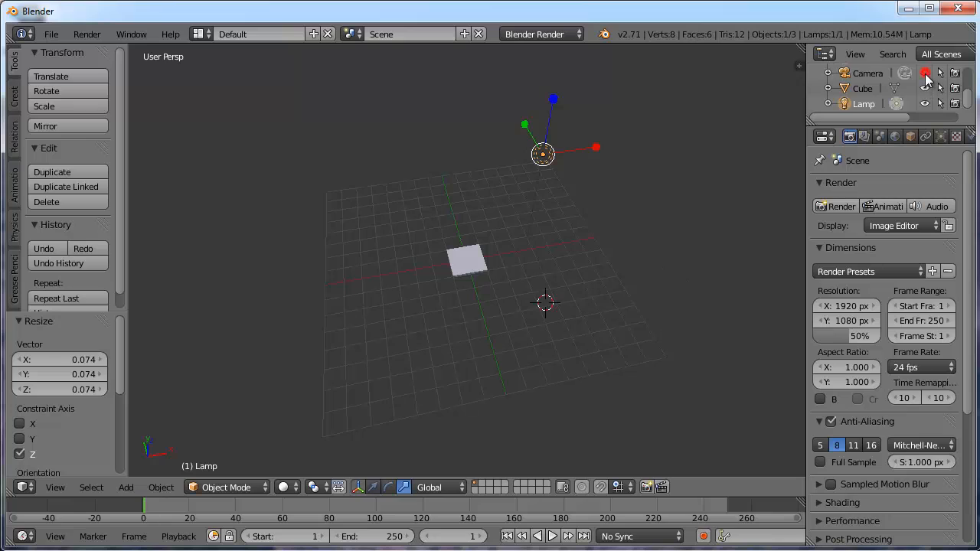
click(926, 104)
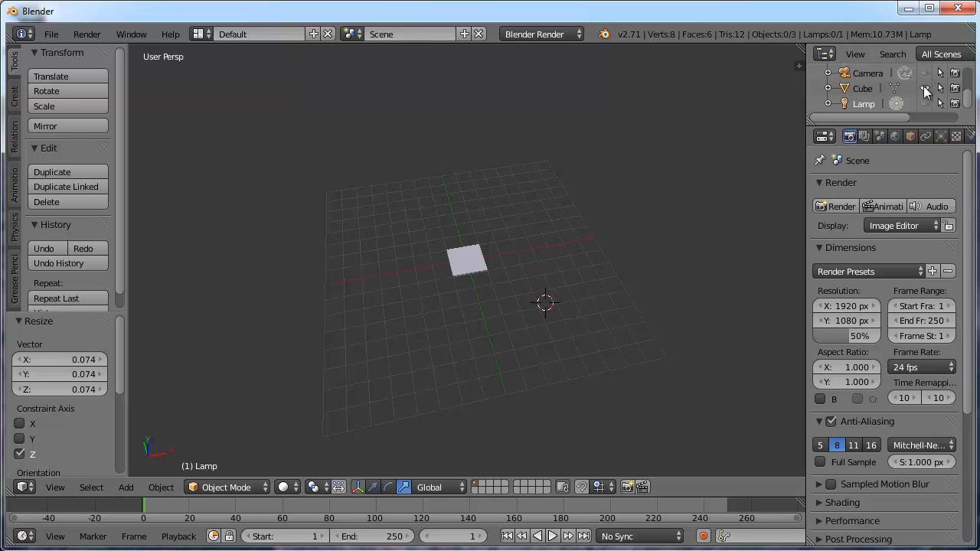
- In top view, duplicate the flattened cube and place the copy 4 units along the positive X axis
right_click(478, 262)
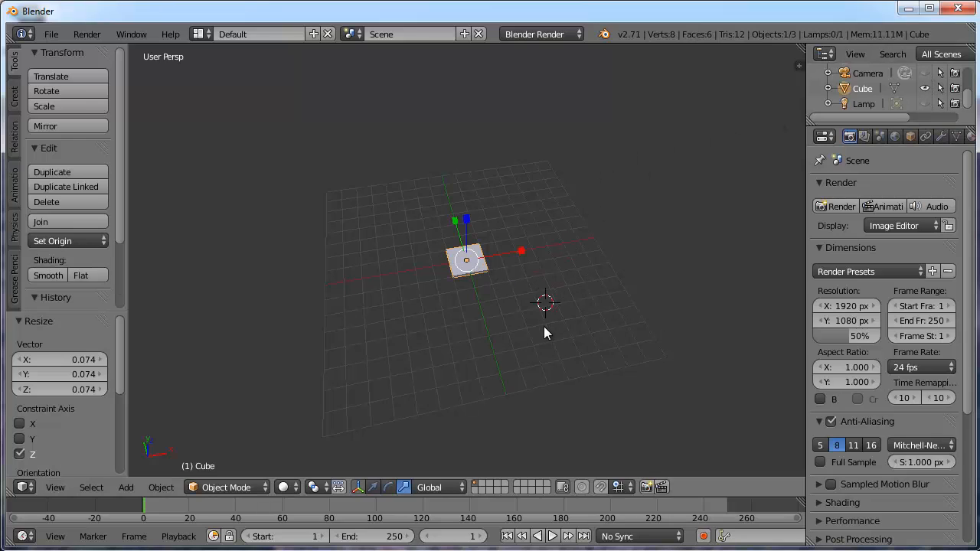
key(KP_7)
scroll(465, 299, up, 3)
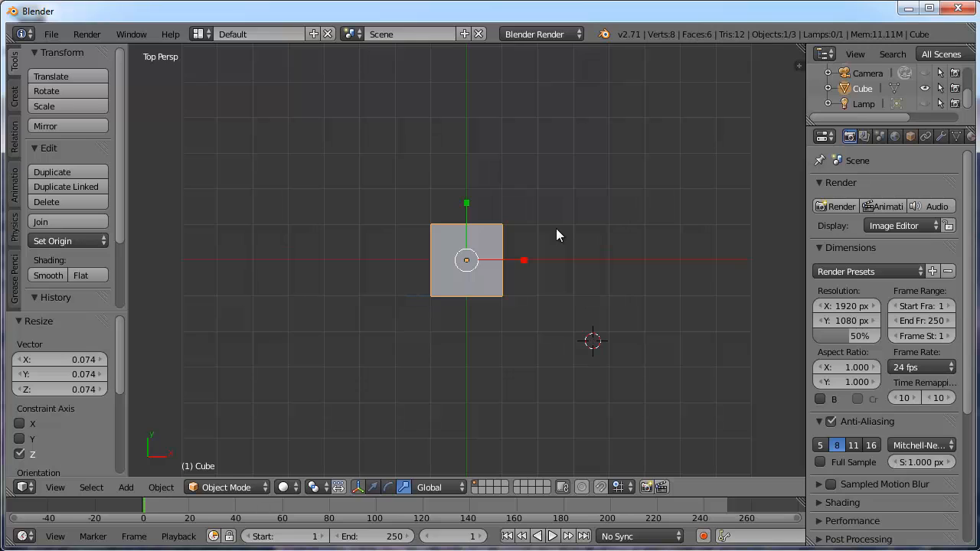
key(shift+d)
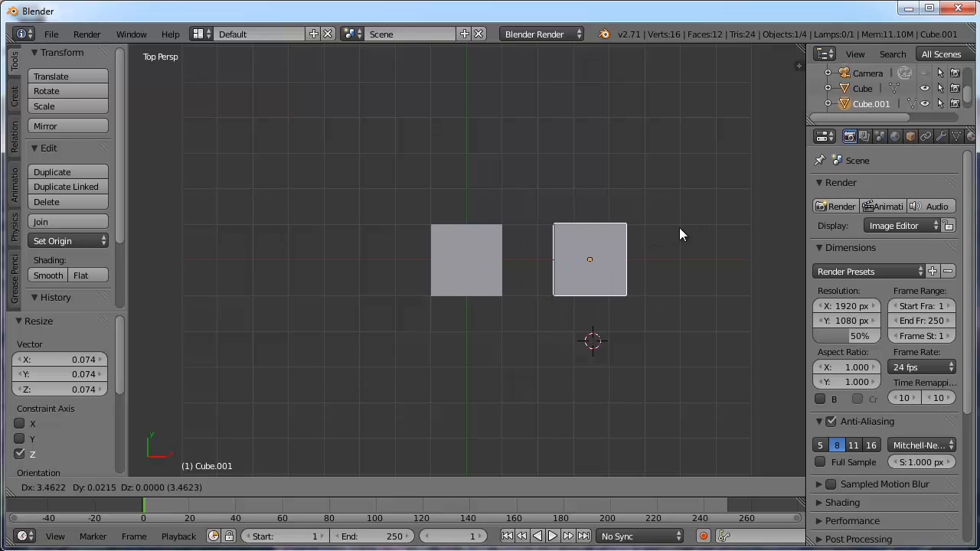
key(x)
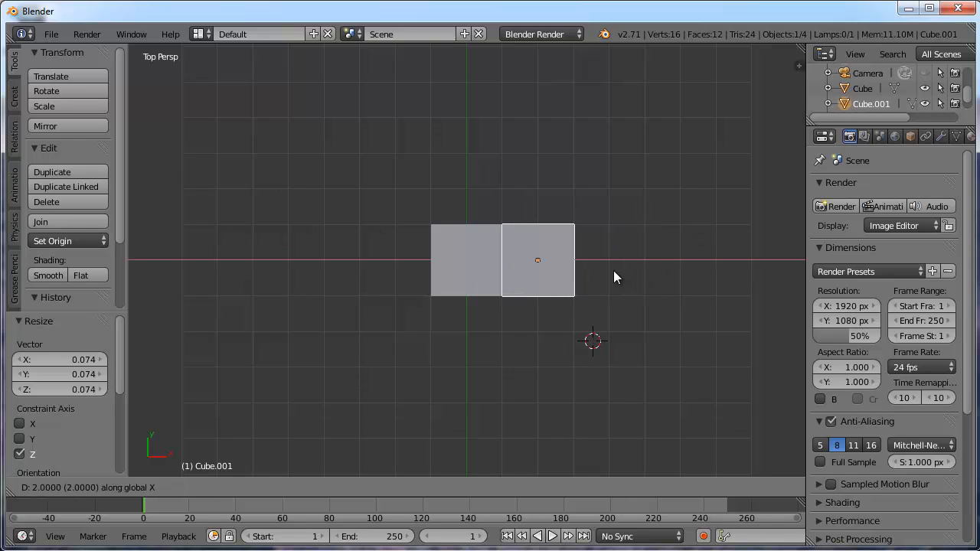
click(701, 272)
middle_drag(701, 273, 671, 286)
key(KP_7)
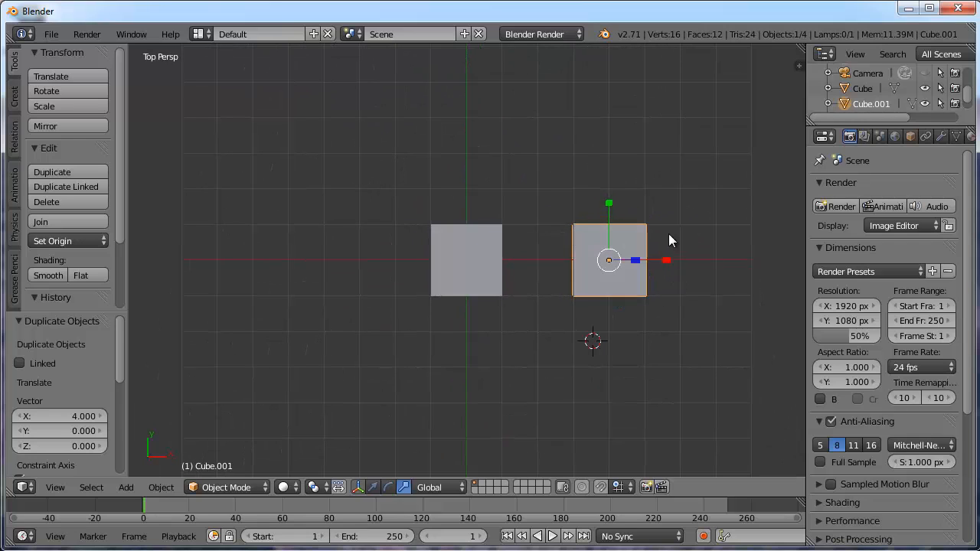
- Select both tiles and duplicate them -8 units along the X axis to form a spaced row of four
key(a)
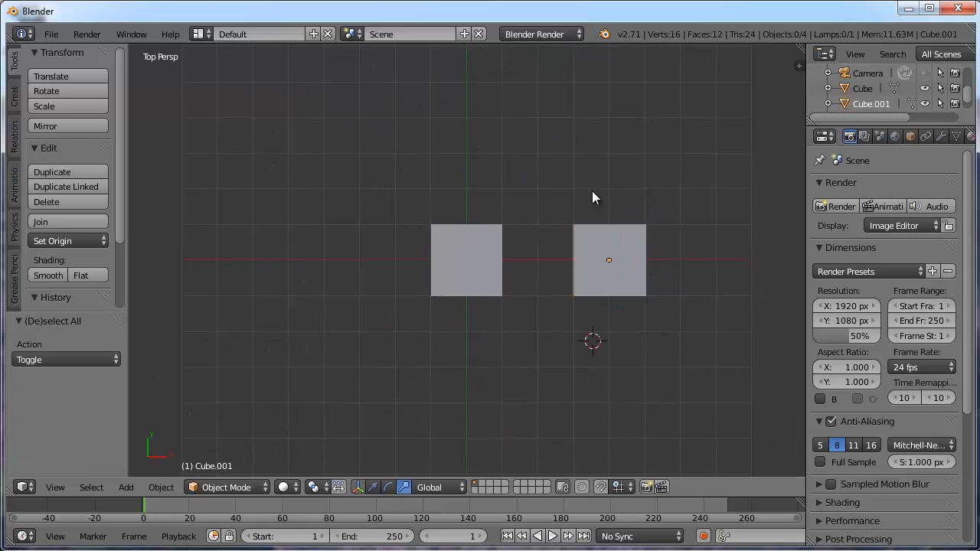
key(a)
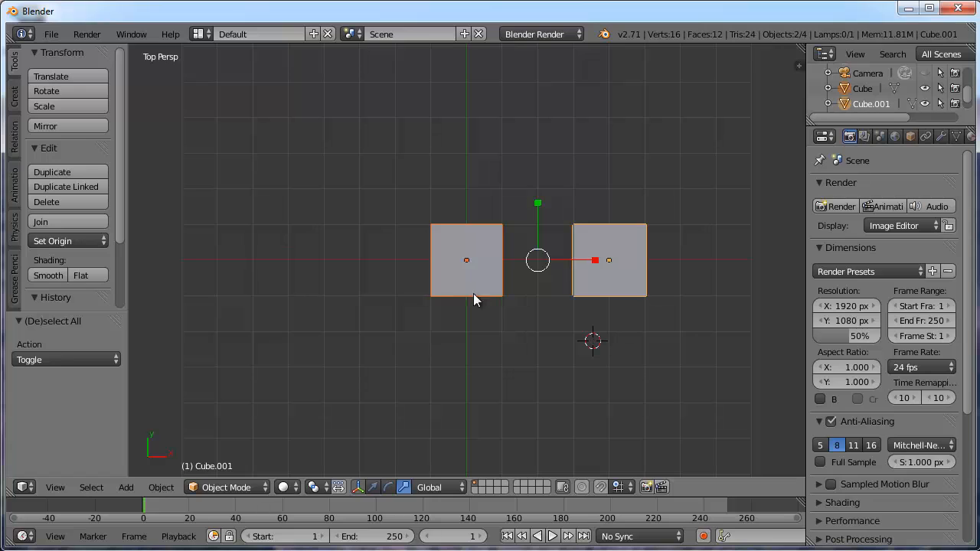
scroll(569, 291, down, 3)
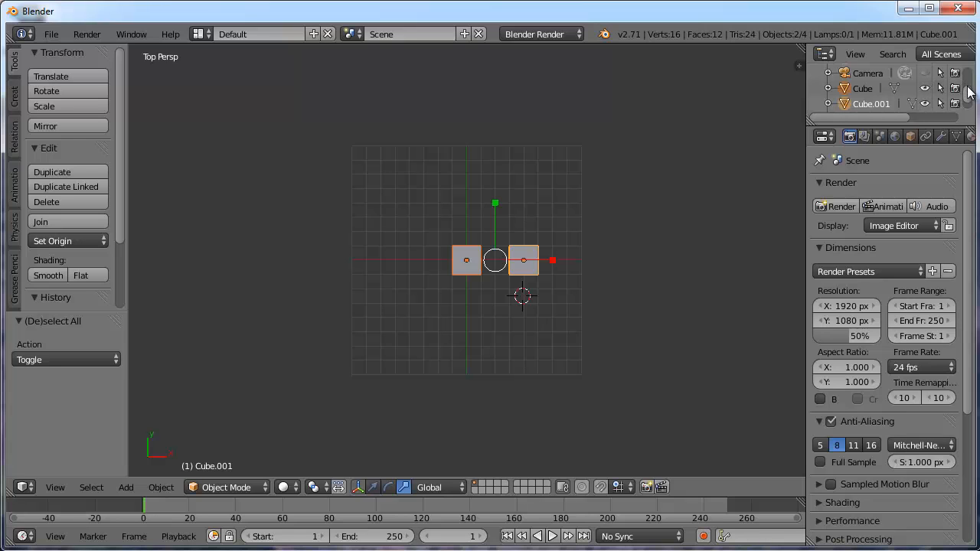
scroll(506, 292, up, 5)
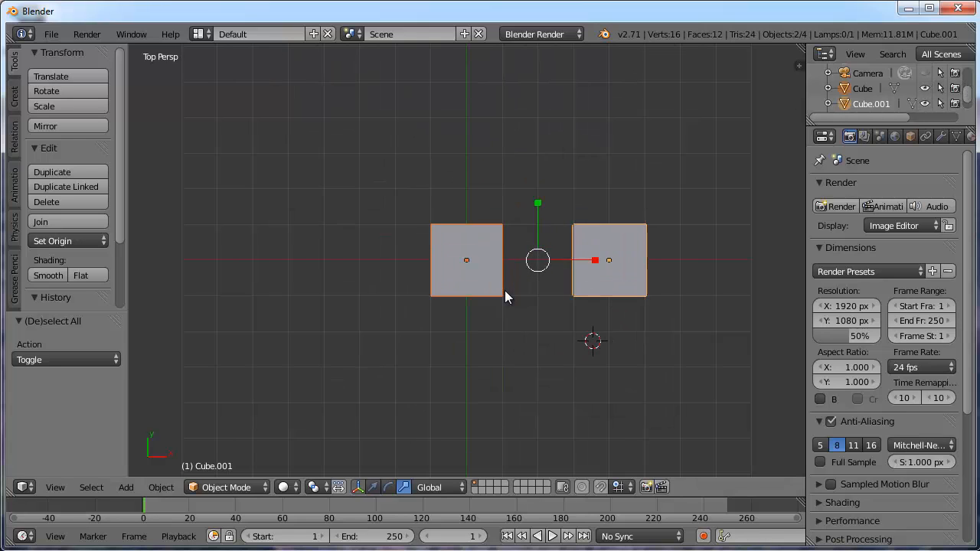
scroll(505, 291, down, 2)
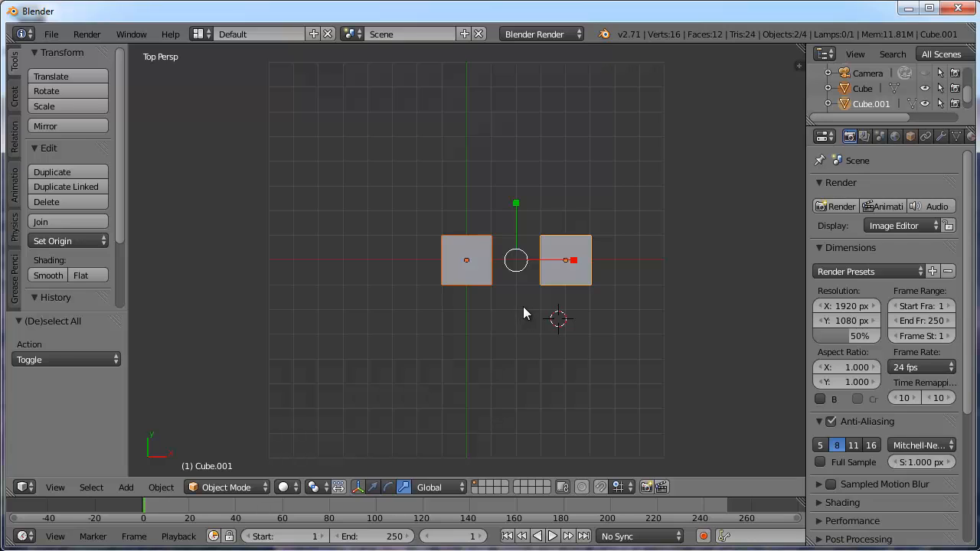
key(shift+d)
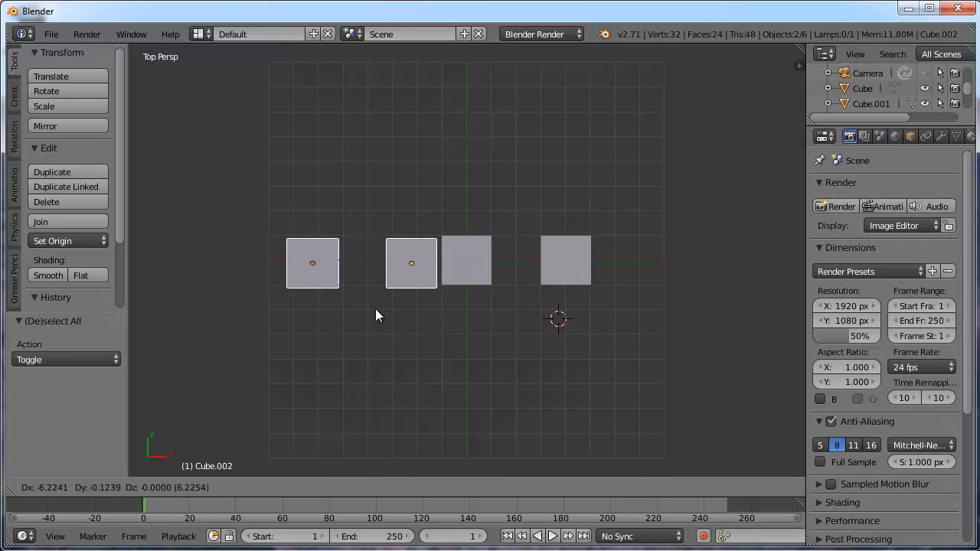
key(x)
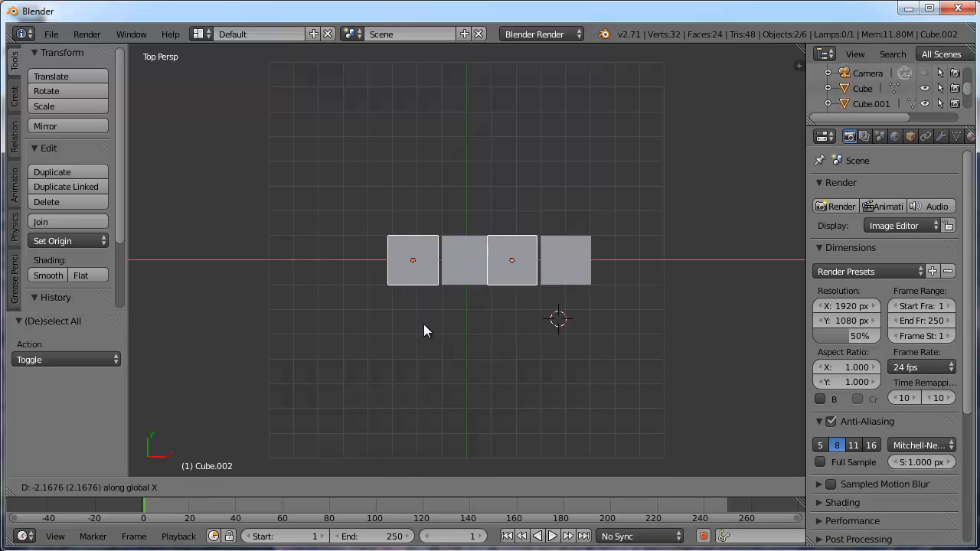
click(321, 327)
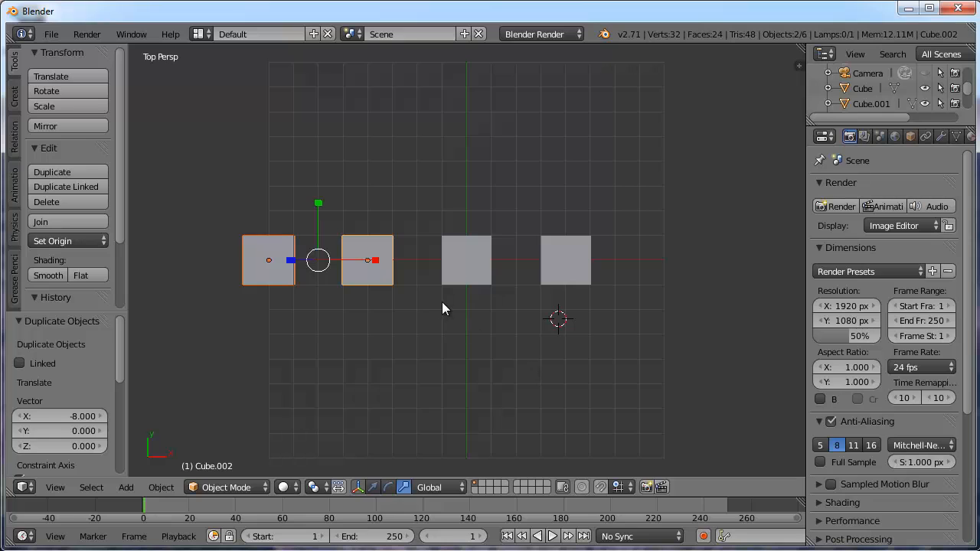
- Select all four tiles and duplicate them -2 units along the X axis, into the gaps of the row
key(a)
key(a)
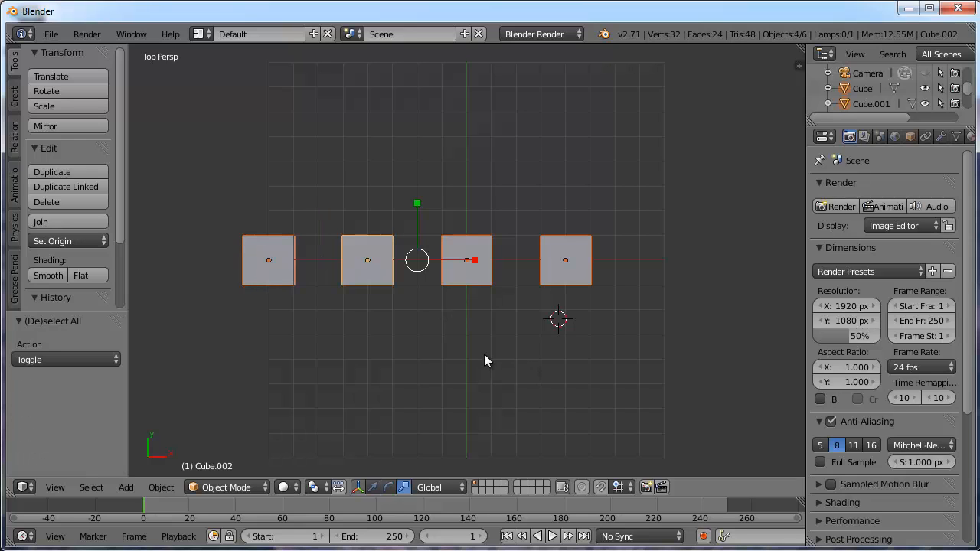
key(shift+d)
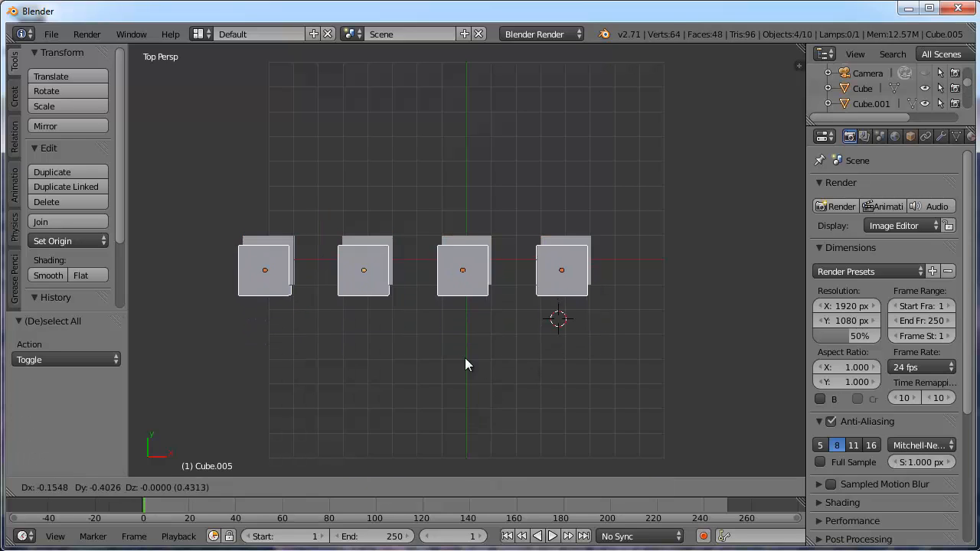
key(x)
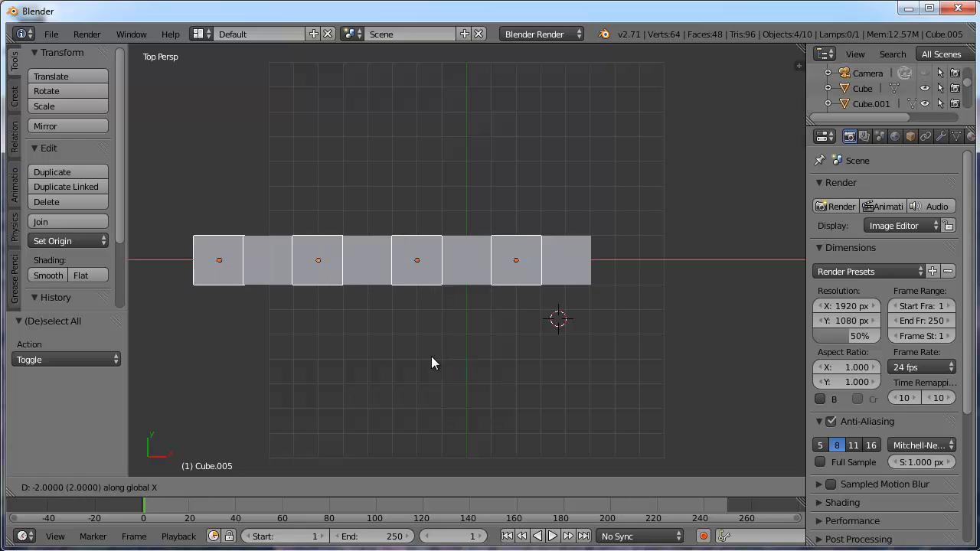
click(432, 356)
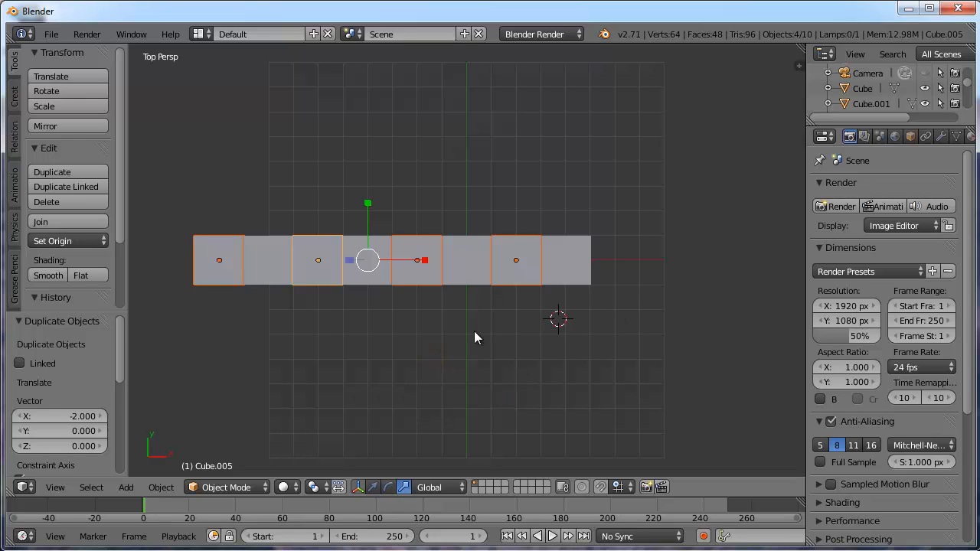
- Move the four duplicated tiles -2 units along the Y axis to form a staggered second row
key(g)
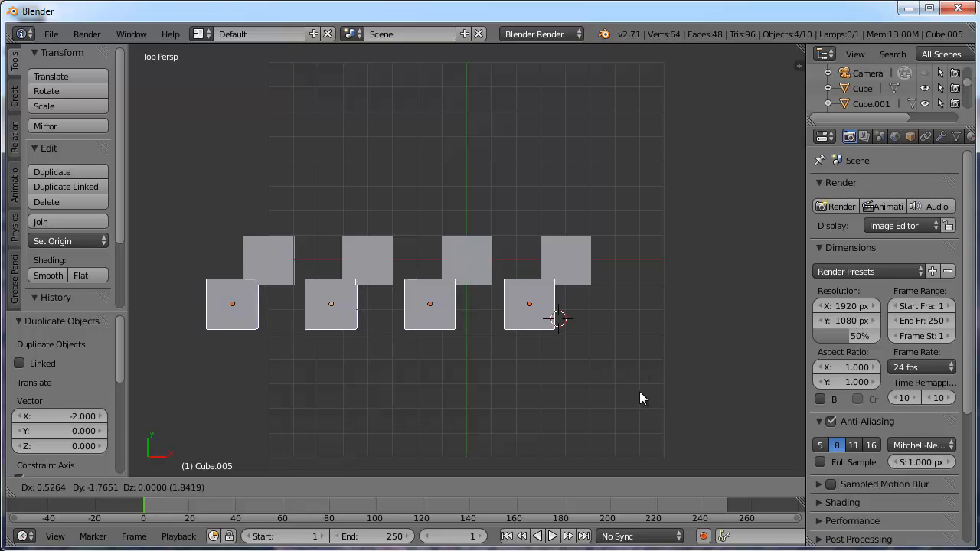
key(y)
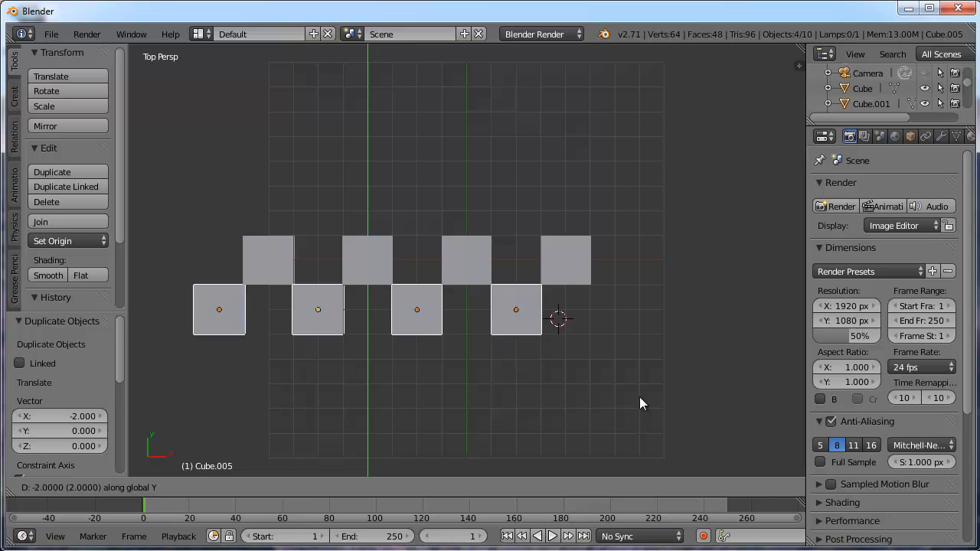
click(640, 397)
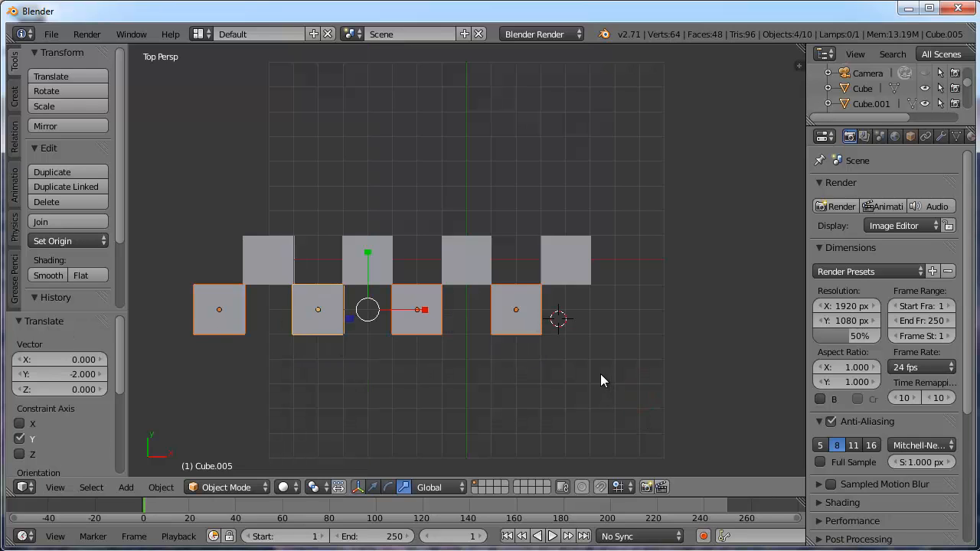
- Select all eight tiles and duplicate both rows -4 units along the Y axis
key(a)
key(a)
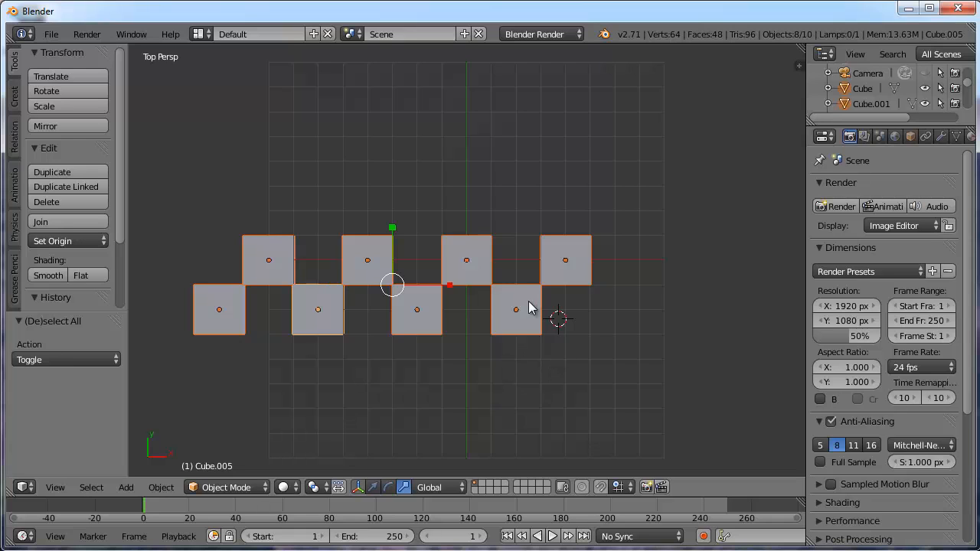
key(shift+d)
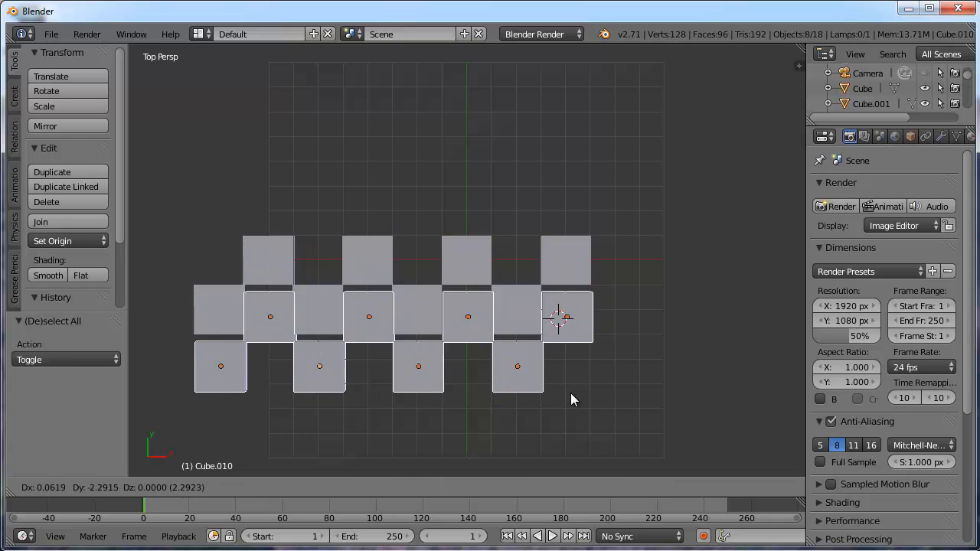
key(y)
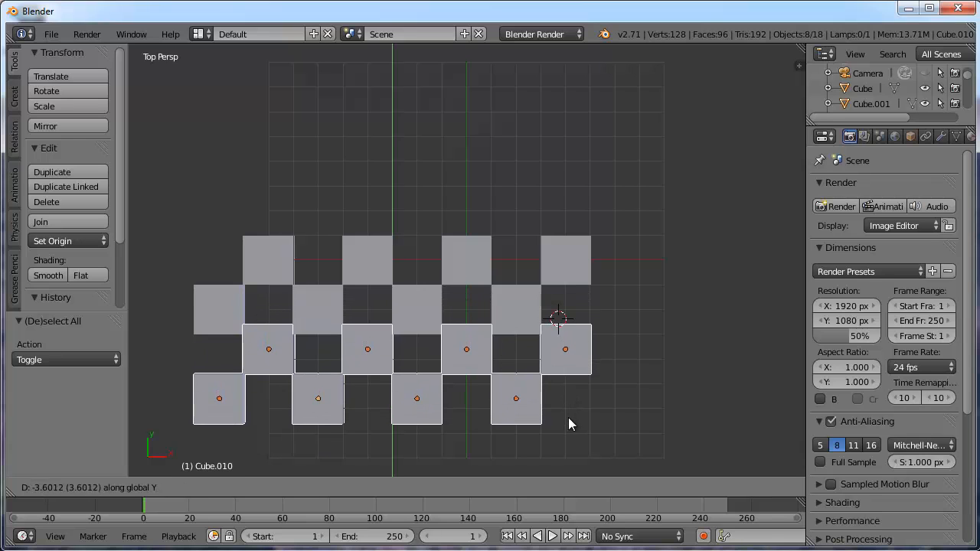
click(569, 425)
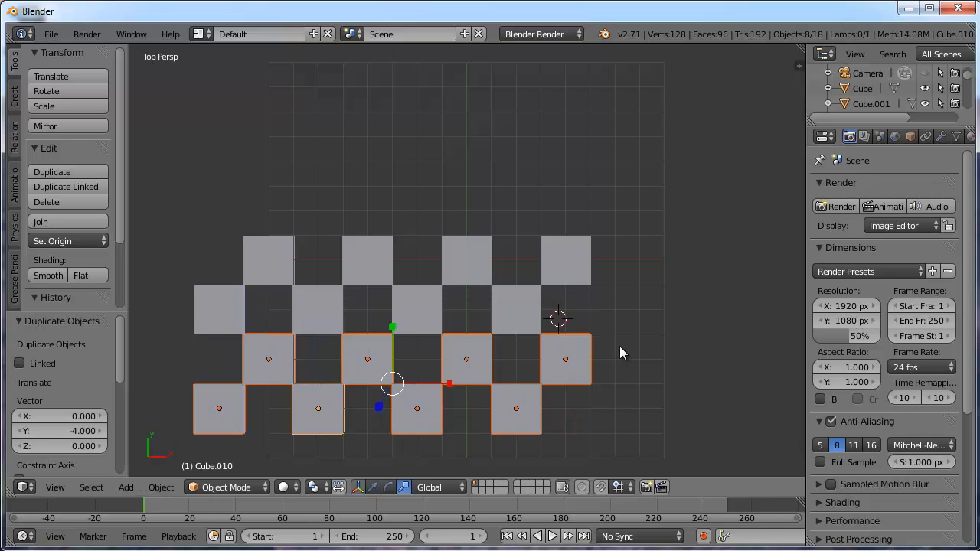
- Select all sixteen tiles and duplicate them 8 units along the Y axis to complete the eight-row checker pattern
key(a)
key(a)
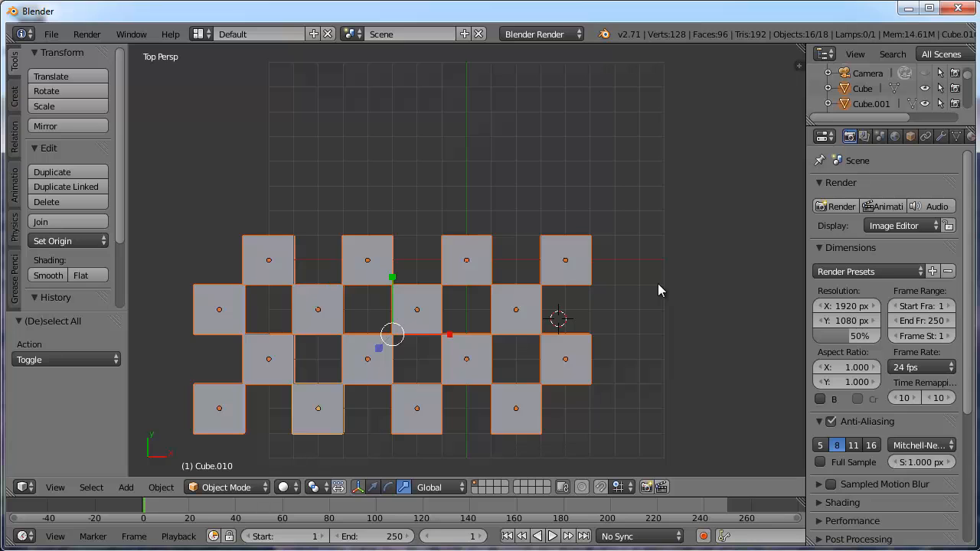
key(shift+d)
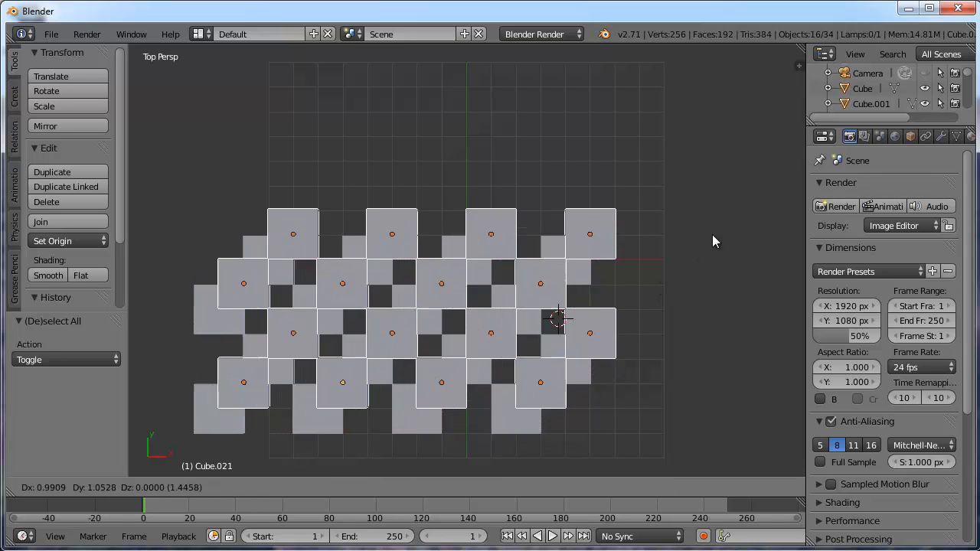
key(y)
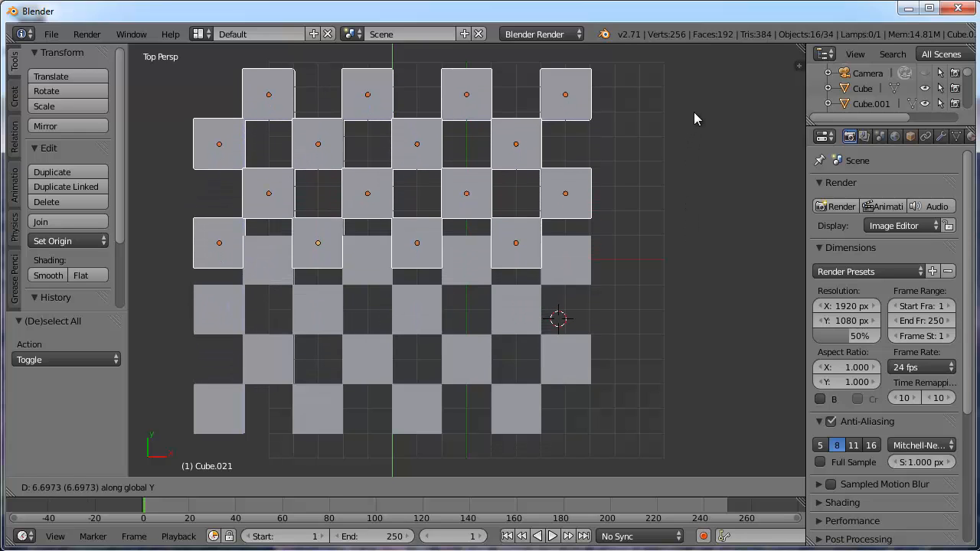
click(693, 78)
scroll(544, 241, down, 2)
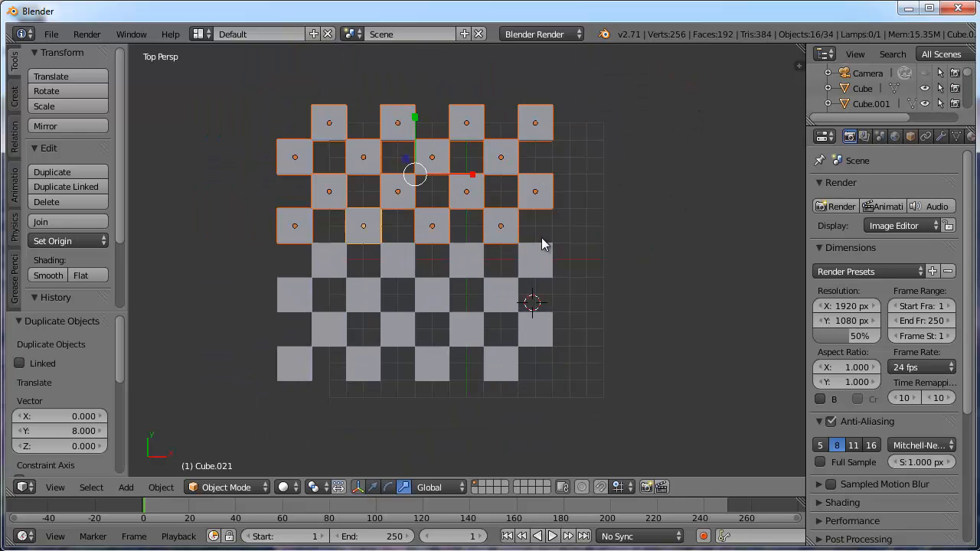
middle_drag(543, 240, 563, 200)
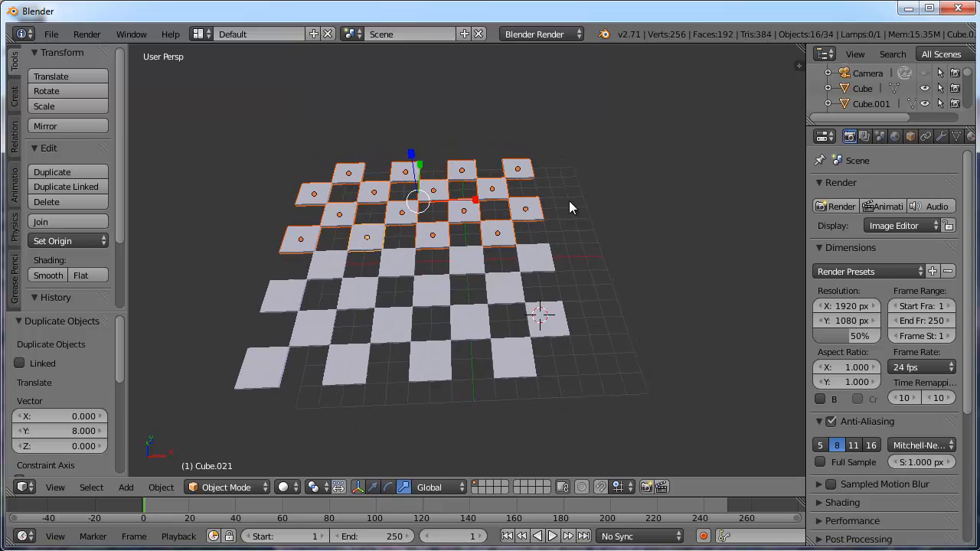
- Select all the tiles and join them into a single object
key(a)
key(a)
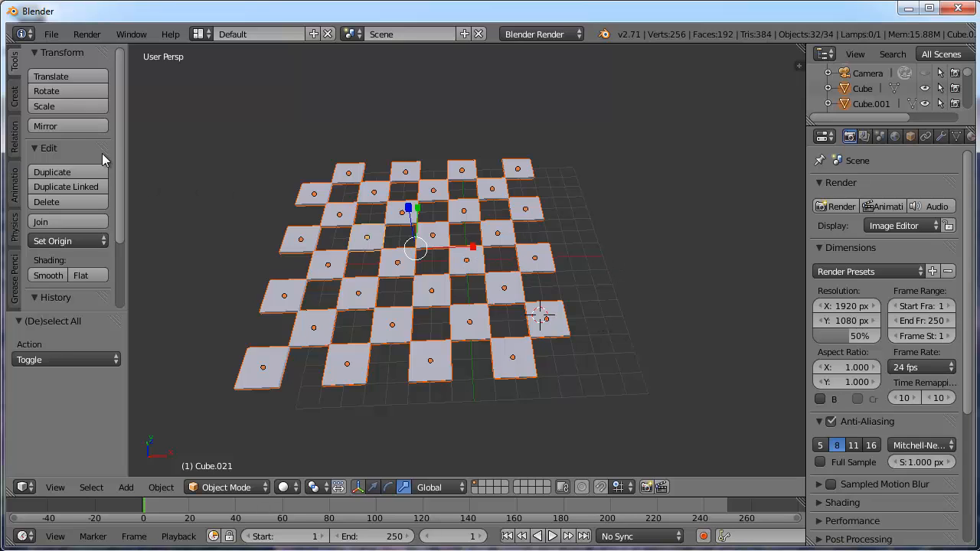
click(62, 221)
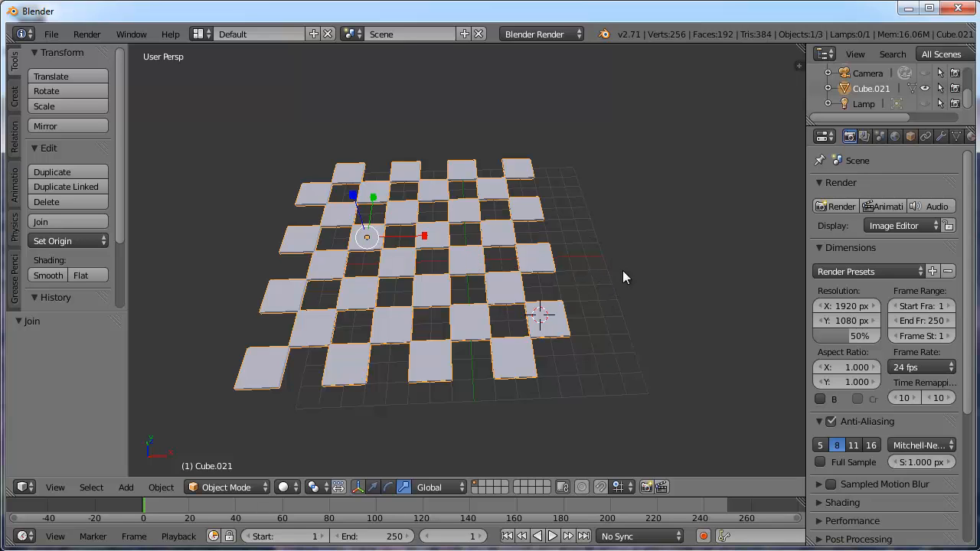
middle_drag(653, 321, 639, 306)
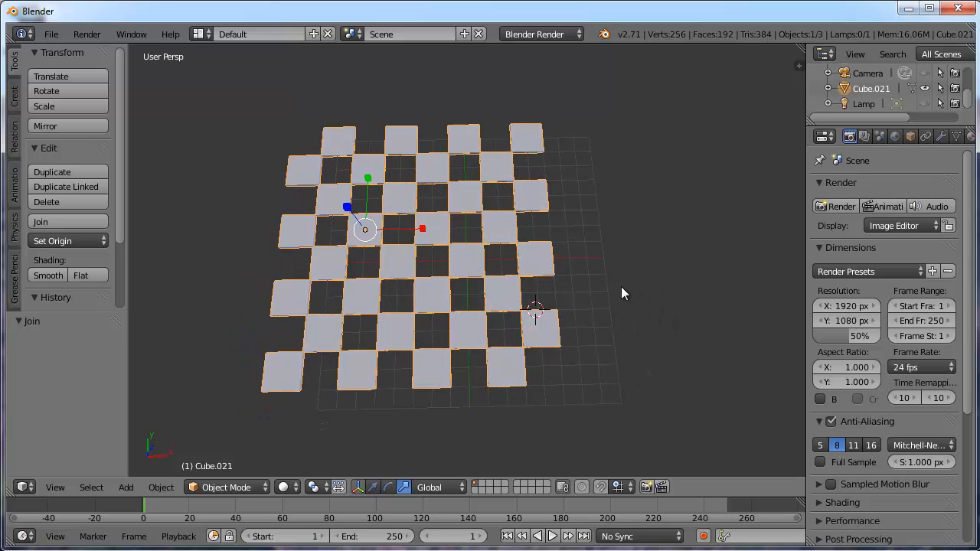
- Place the 3D cursor at a few spots in the empty space beside the board
click(621, 287)
click(701, 273)
click(706, 222)
- Snap the 3D cursor to the centre of the scene
click(161, 487)
mouse_move(204, 355)
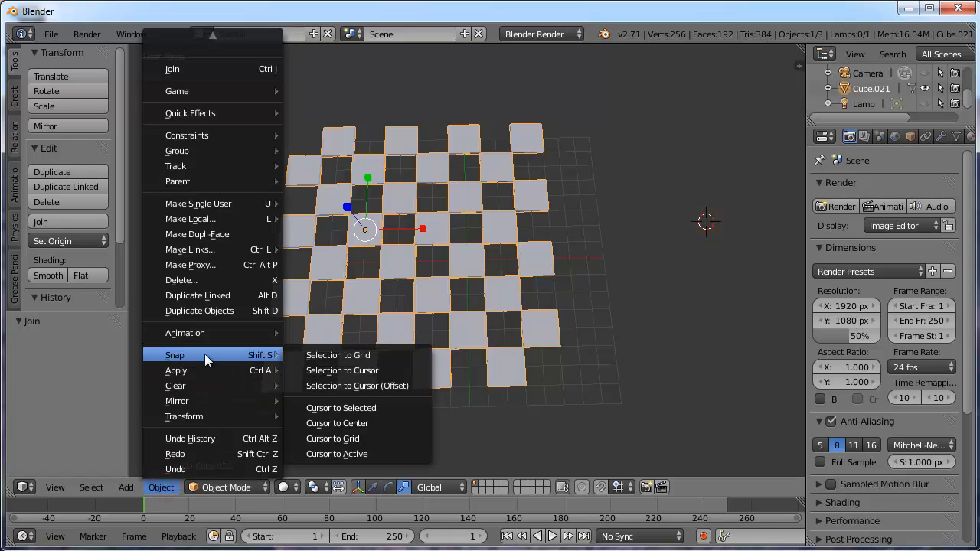
click(349, 422)
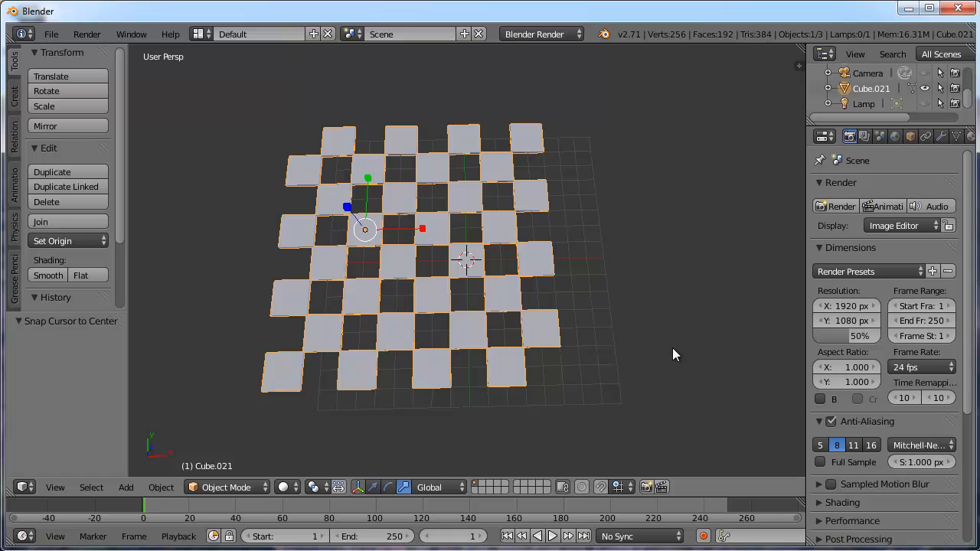
key(shift+s)
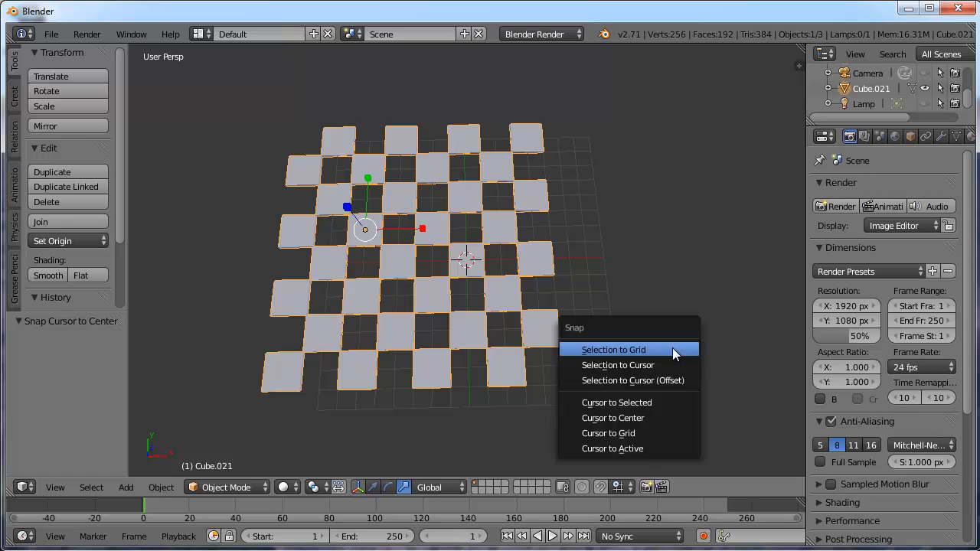
click(635, 418)
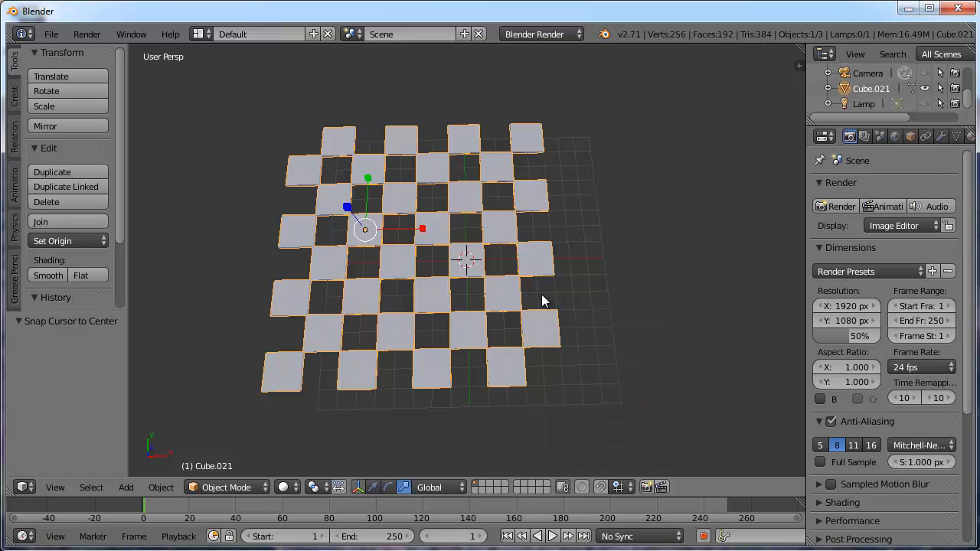
- Add a cube mesh at the 3D cursor and flatten it along Z to a scale of about 0.255
key(shift+a)
mouse_move(594, 264)
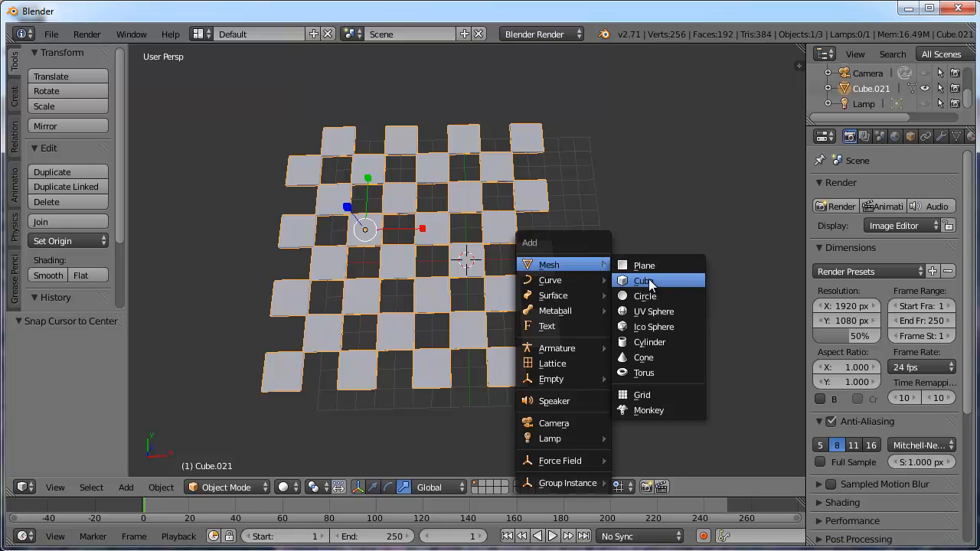
click(648, 279)
middle_drag(624, 287, 511, 215)
drag(467, 202, 468, 247)
middle_drag(498, 299, 477, 204)
drag(466, 201, 464, 200)
middle_drag(464, 199, 522, 218)
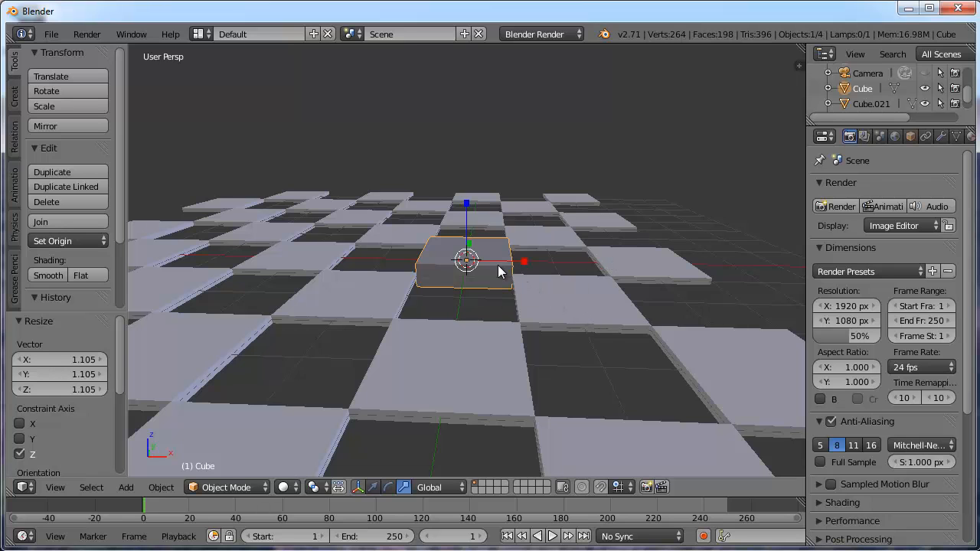
scroll(465, 310, down, 5)
middle_drag(464, 311, 486, 375)
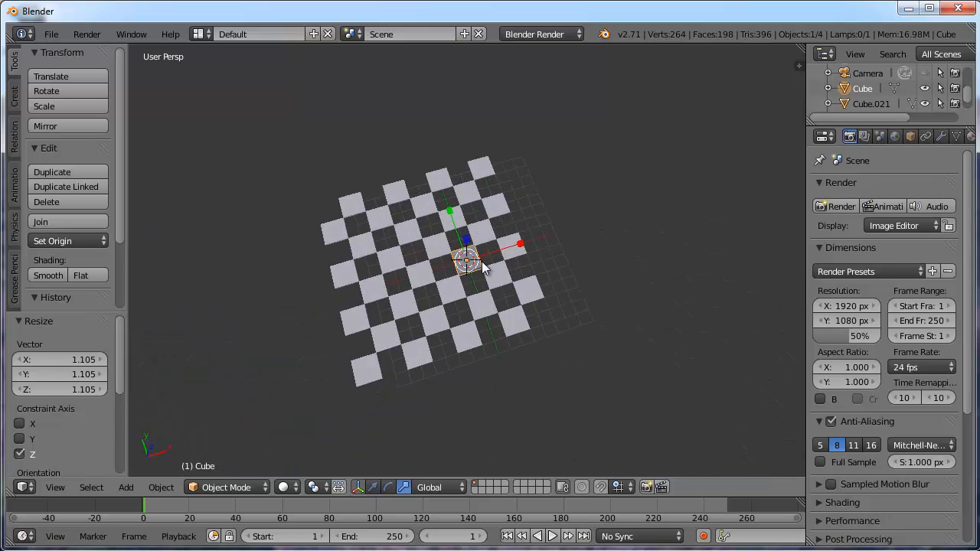
middle_drag(582, 330, 547, 308)
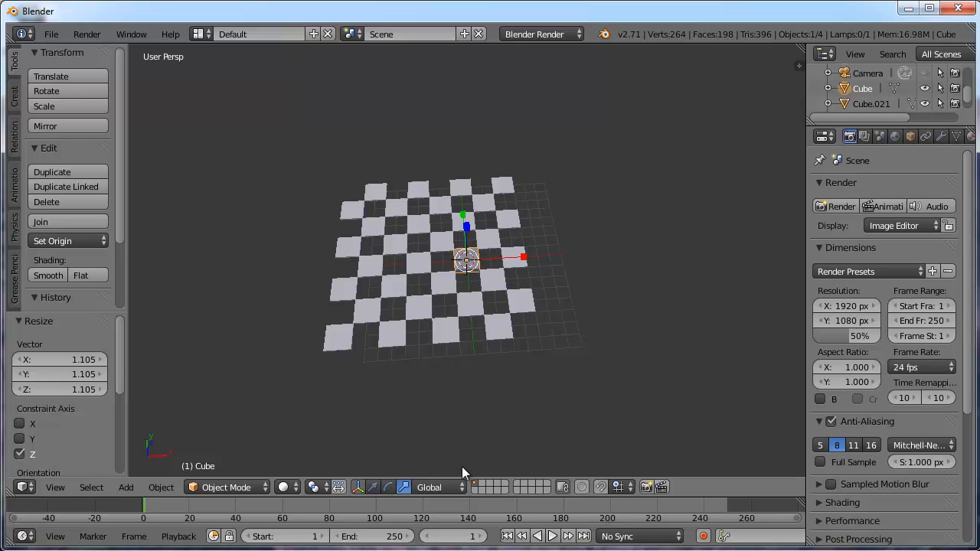
- Move the joined tile board 3 units along X and -1 unit along Y to centre it on the grid
right_click(448, 328)
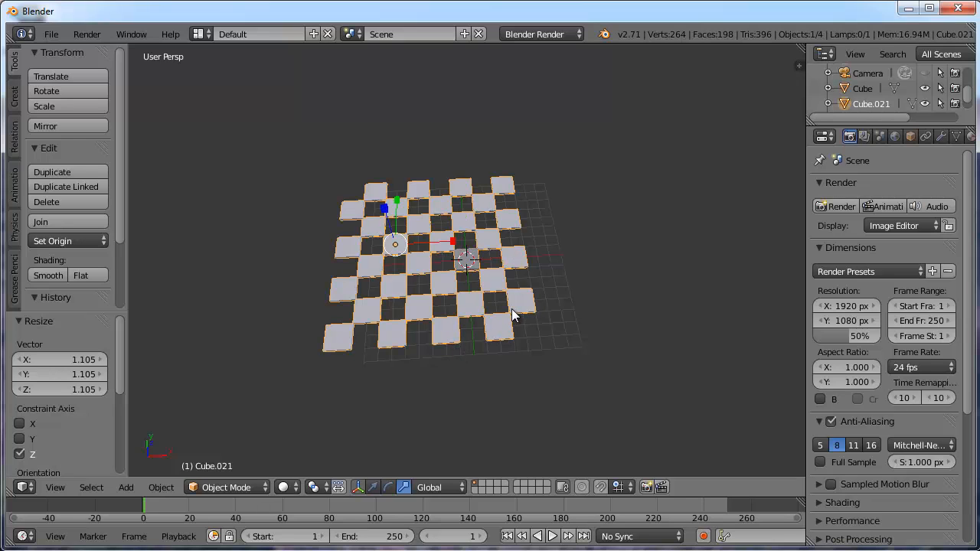
key(KP_7)
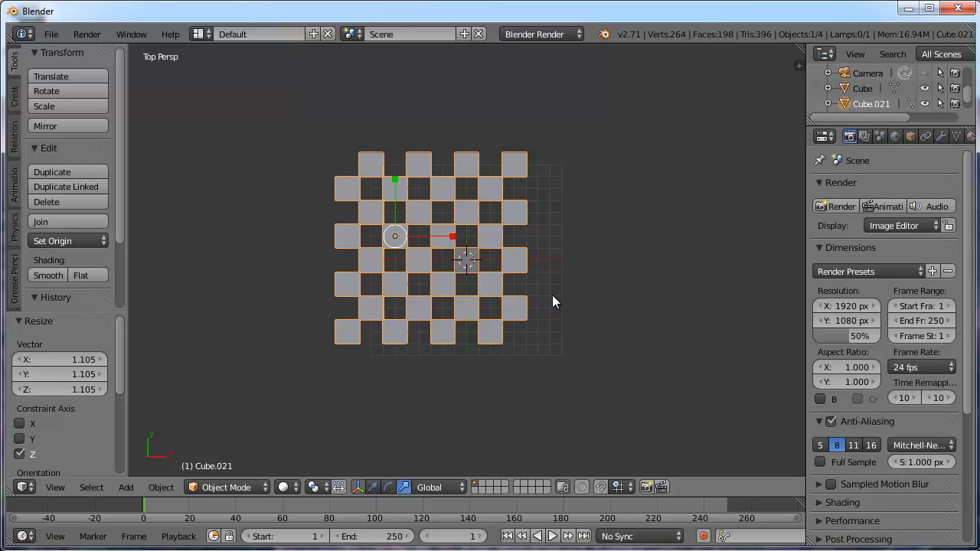
key(g)
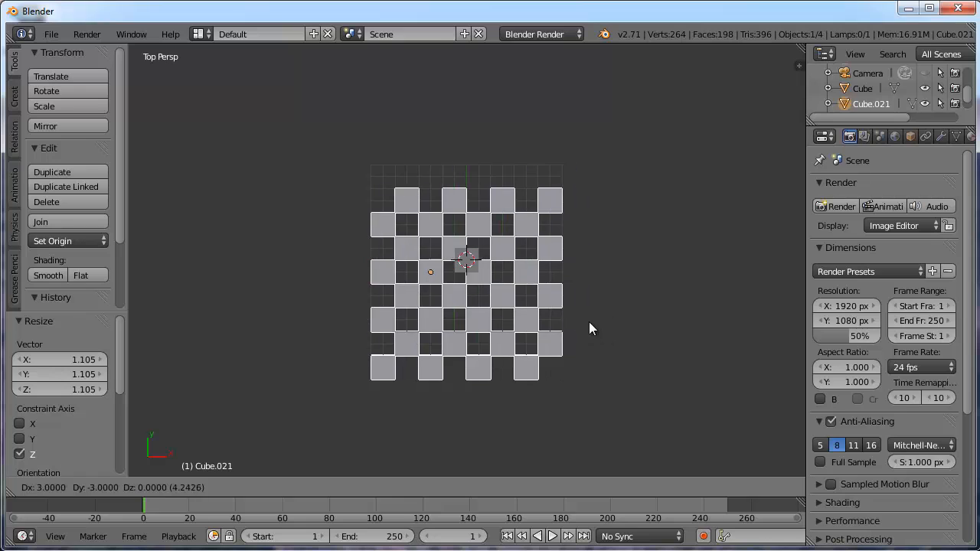
click(585, 310)
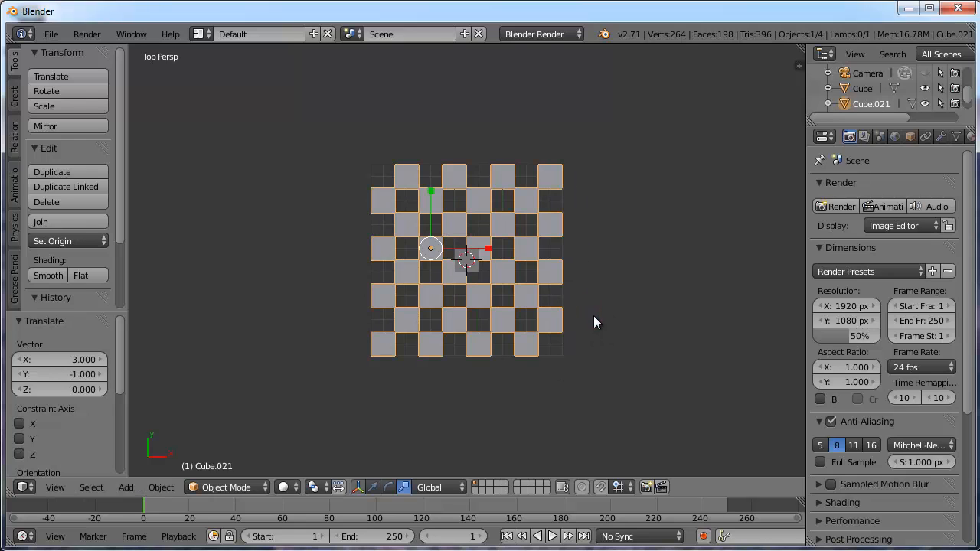
- Select the flattened cube at the centre of the board and lock its Z scale
right_click(471, 267)
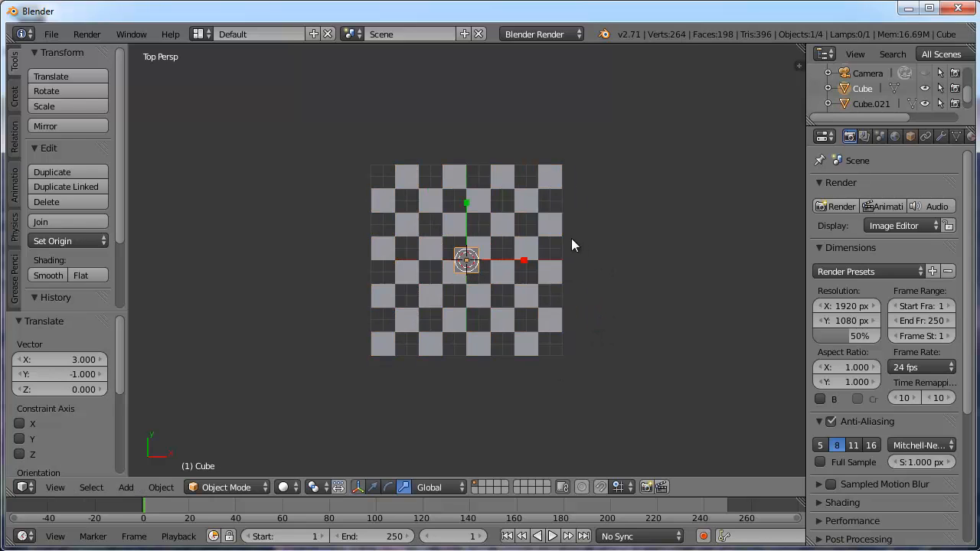
middle_drag(571, 235, 615, 207)
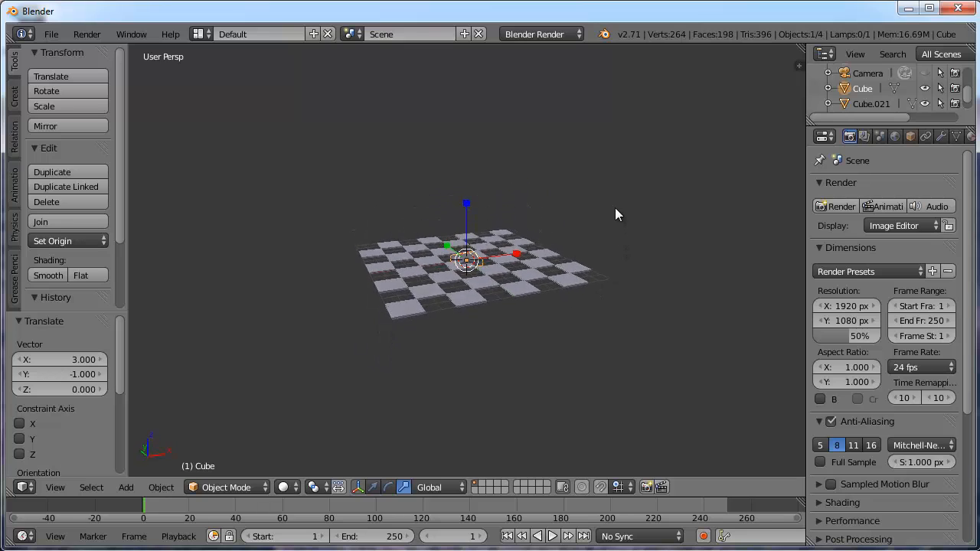
click(404, 487)
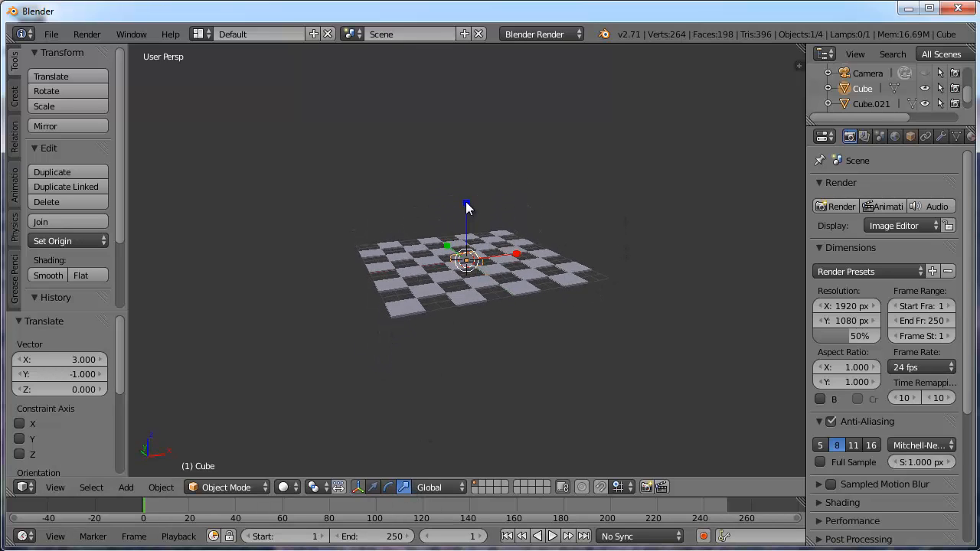
middle_drag(521, 363, 531, 436)
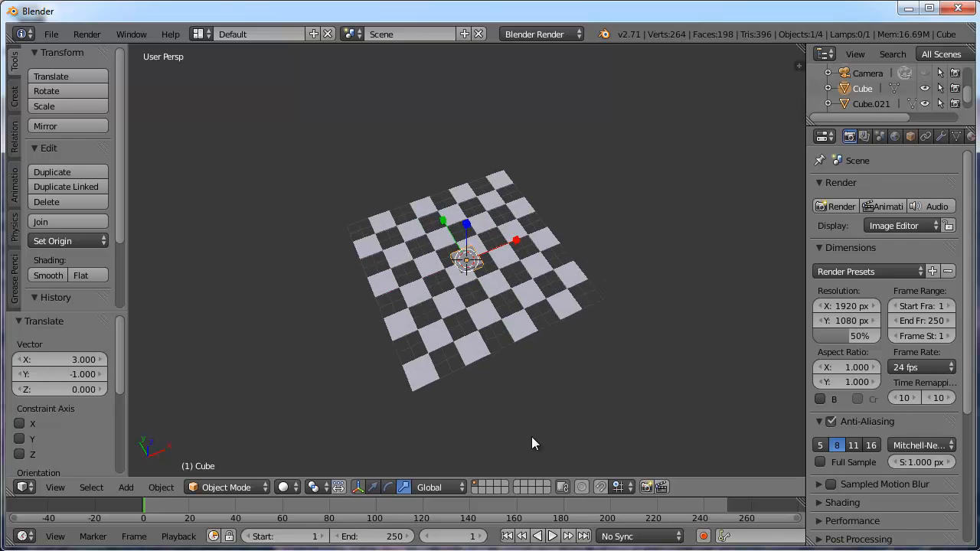
key(KP_7)
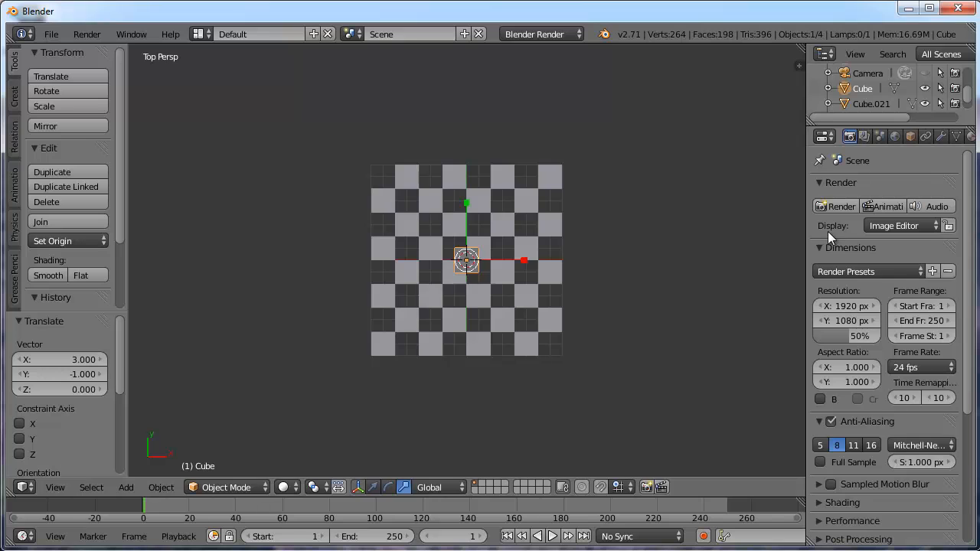
click(799, 66)
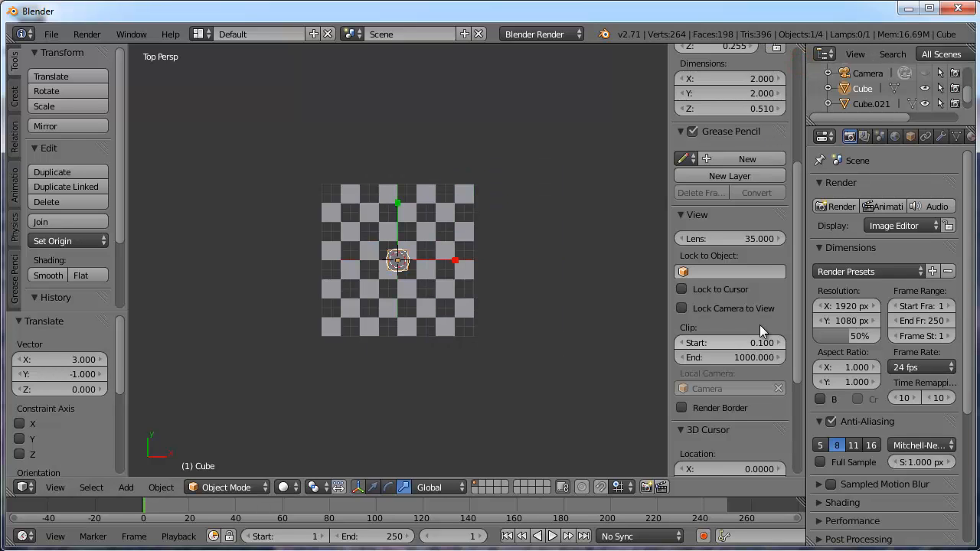
scroll(759, 289, down, 5)
scroll(760, 290, up, 8)
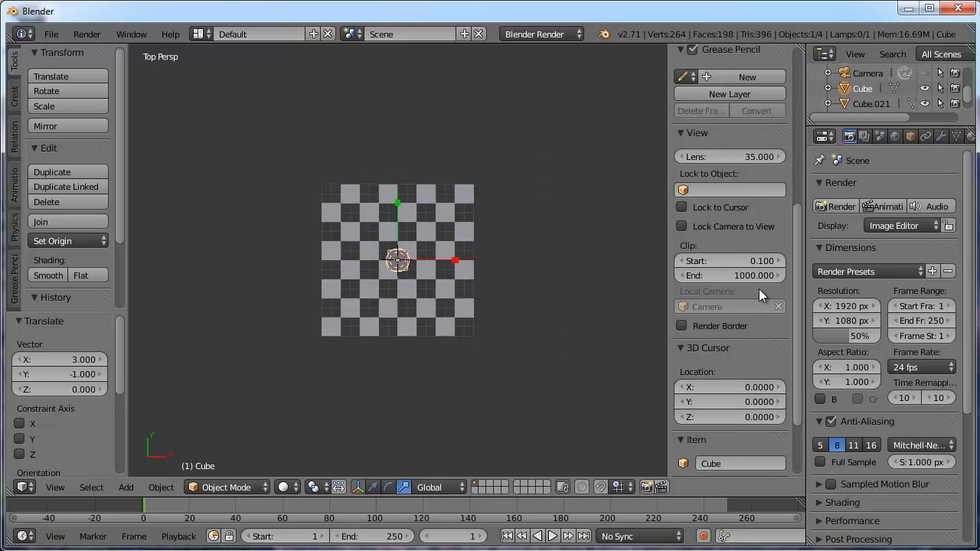
scroll(759, 291, up, 3)
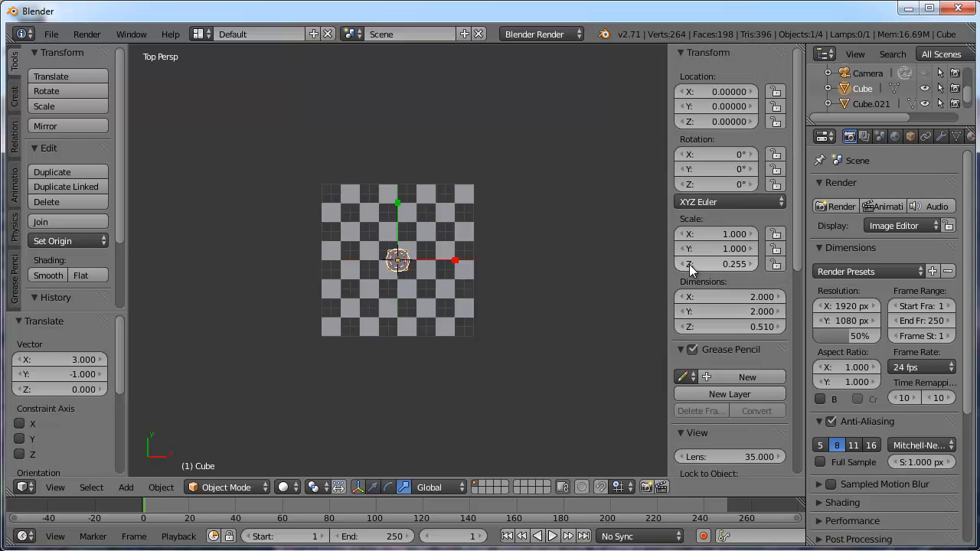
click(777, 264)
- Scale the flattened cube up in X and Y to about 8.495 so it extends slightly past the tiles
mouse_move(480, 284)
middle_down()
mouse_move(517, 271)
mouse_move(496, 287)
middle_up()
key(s)
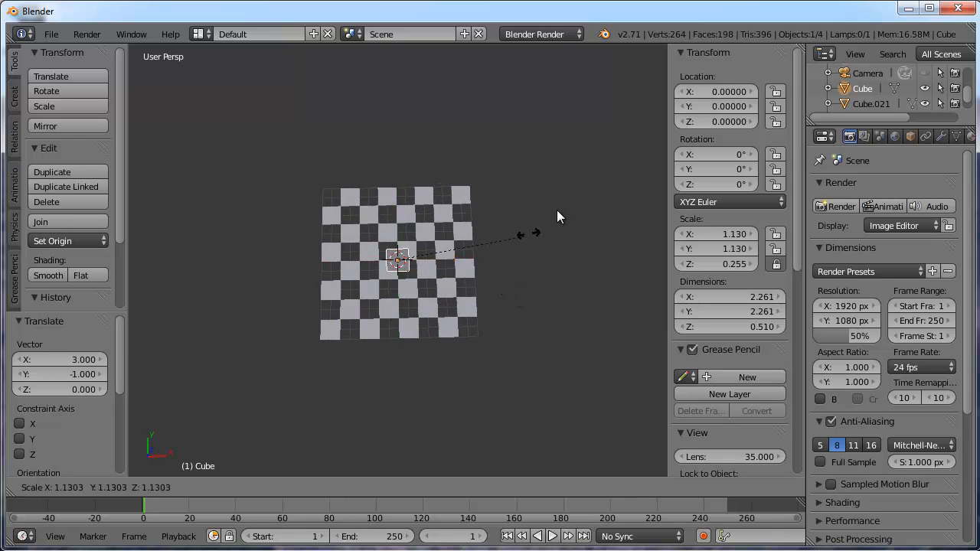
click(580, 169)
key(KP_7)
key(s)
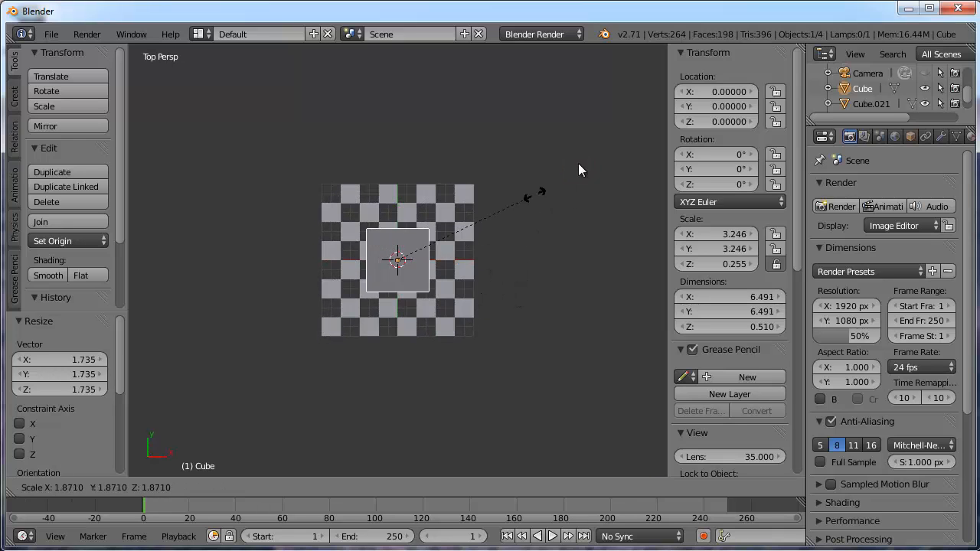
click(190, 470)
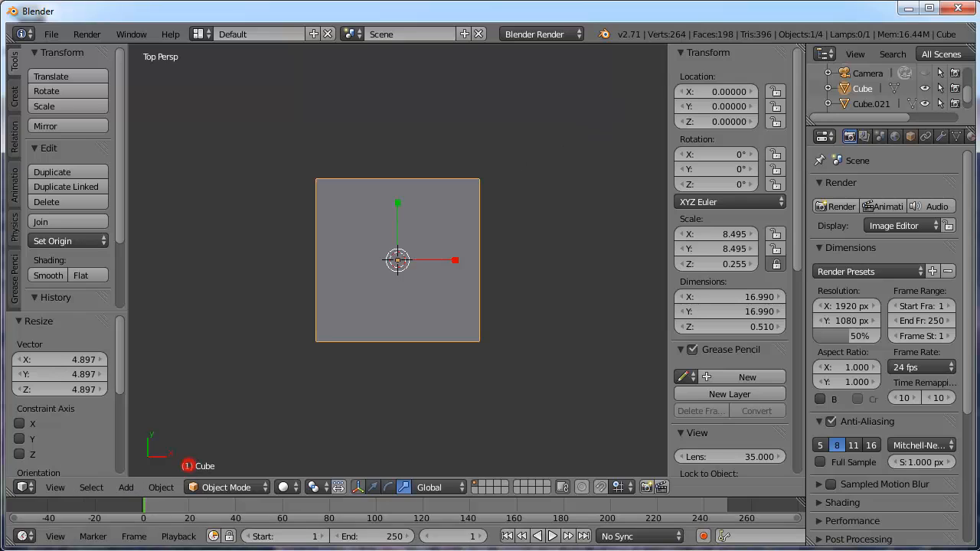
- Move the base slab about -0.243 units along the Z axis so the tiles sit above its surface
middle_drag(536, 402, 529, 310)
scroll(399, 297, up, 3)
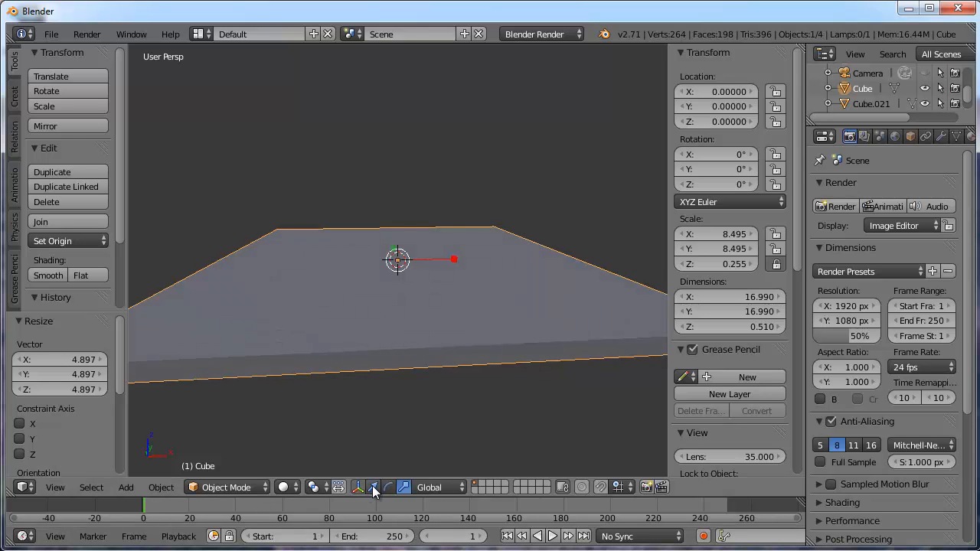
click(373, 487)
drag(398, 208, 400, 206)
scroll(415, 375, down, 5)
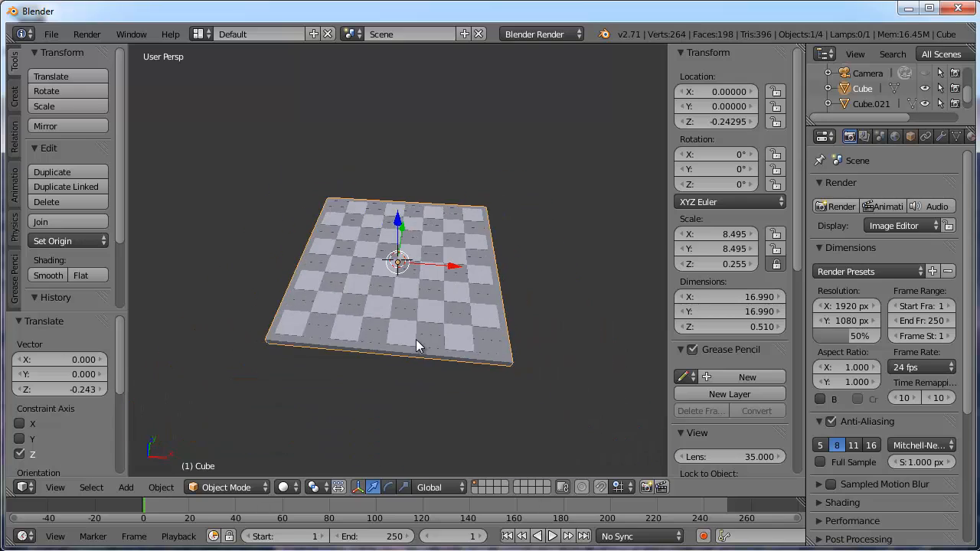
- Scale the base slab up in X and Y to about 8.916 to widen the border around the tiles
middle_drag(415, 345, 419, 400)
key(KP_7)
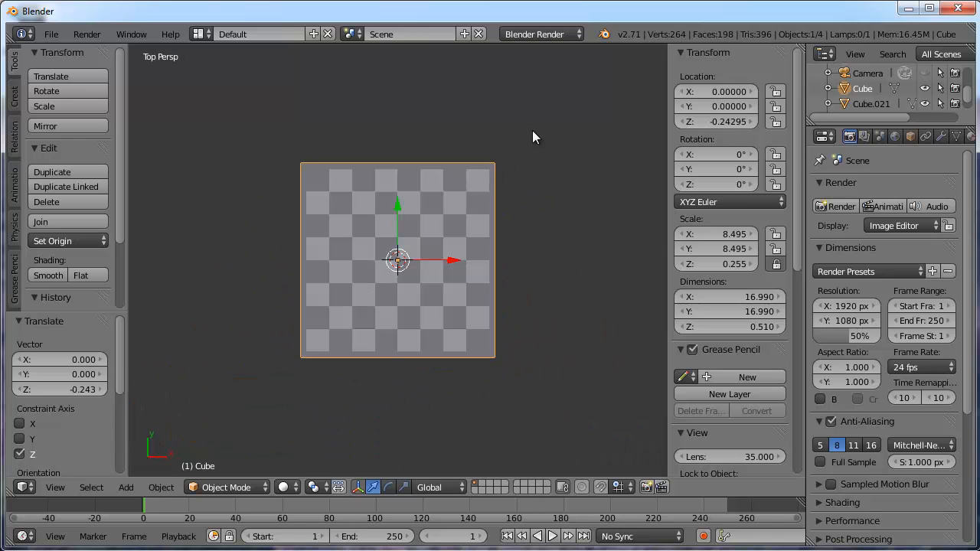
key(s)
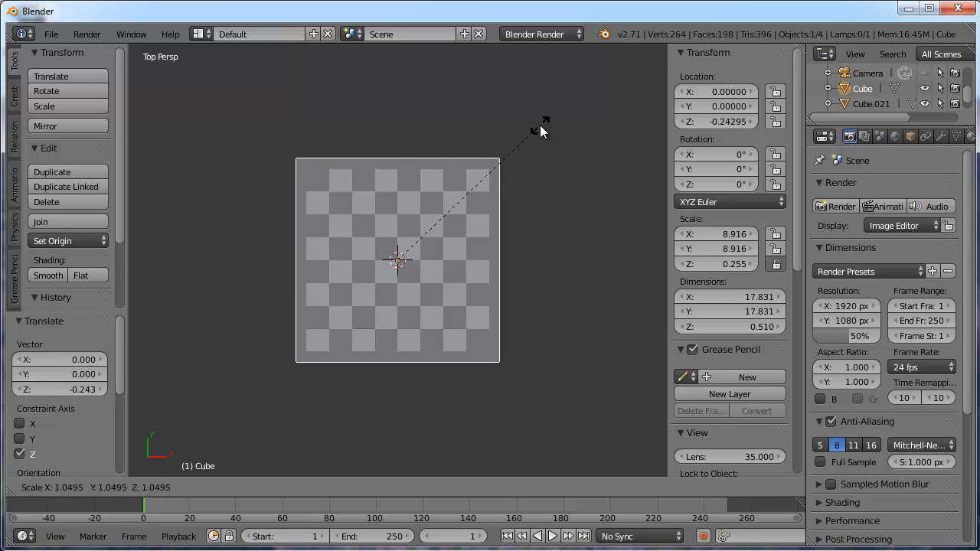
click(540, 130)
middle_drag(554, 297, 453, 302)
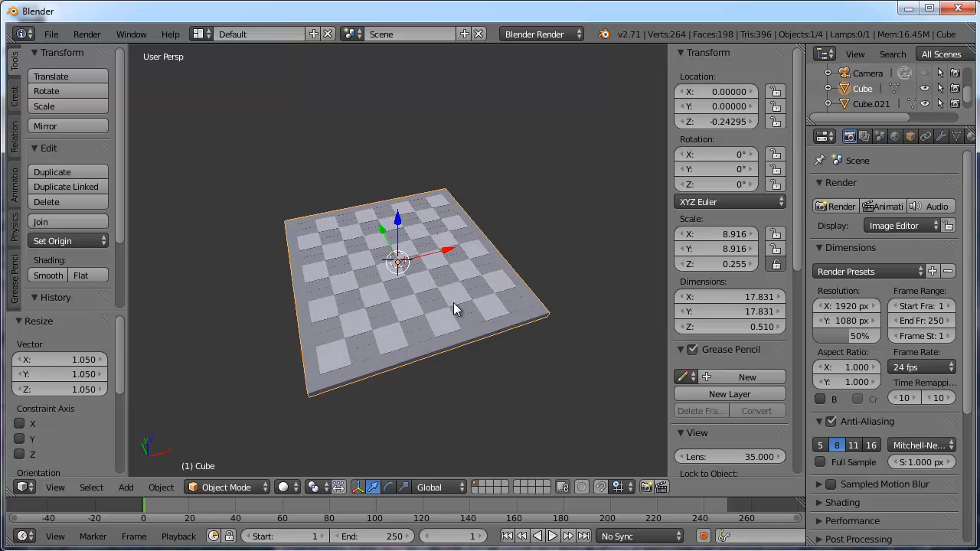
- Lower the joined tiles about 0.046 units along the Z axis so they sit nearly flush with the base slab
scroll(436, 340, up, 3)
mouse_move(425, 352)
middle_down()
mouse_move(410, 280)
mouse_move(416, 367)
middle_up()
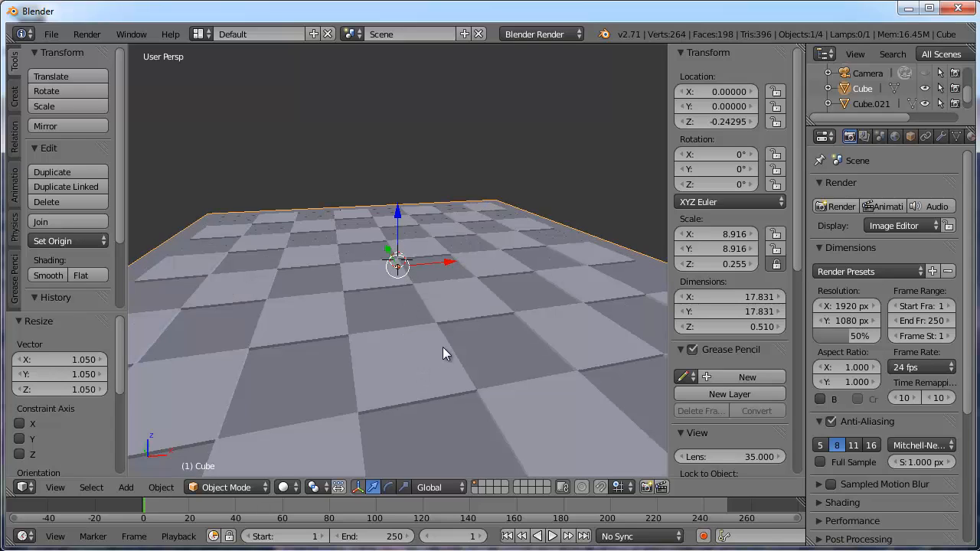
right_click(482, 327)
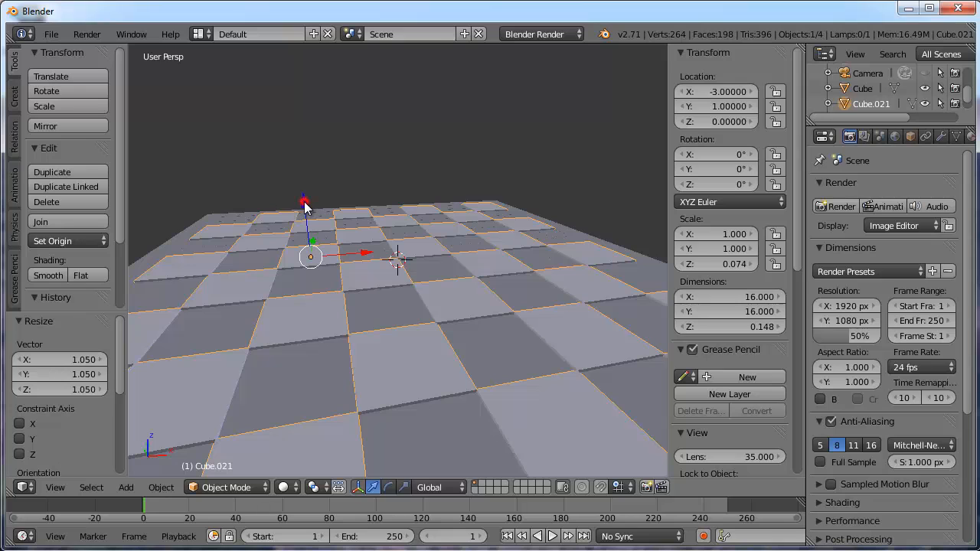
drag(304, 201, 301, 204)
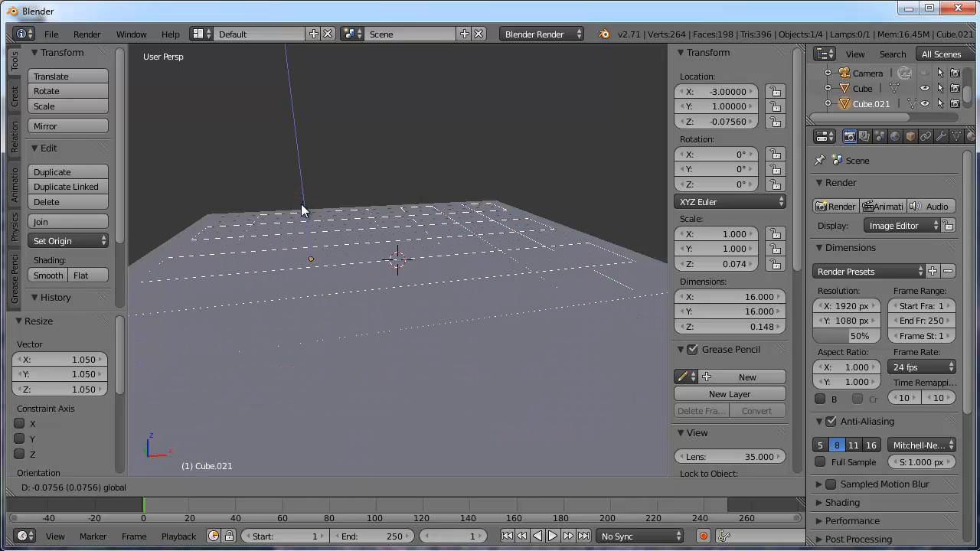
drag(301, 204, 303, 208)
scroll(355, 338, up, 2)
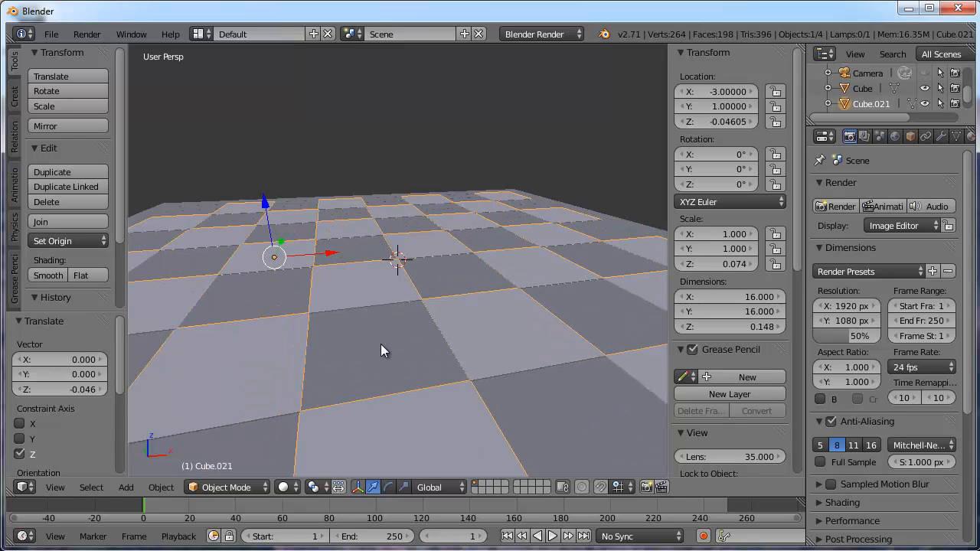
- Examine the tiles and base slab from above and up close to check how flush the surfaces are
middle_drag(499, 399, 410, 333)
middle_drag(497, 326, 467, 314)
scroll(463, 318, down, 3)
right_click(627, 343)
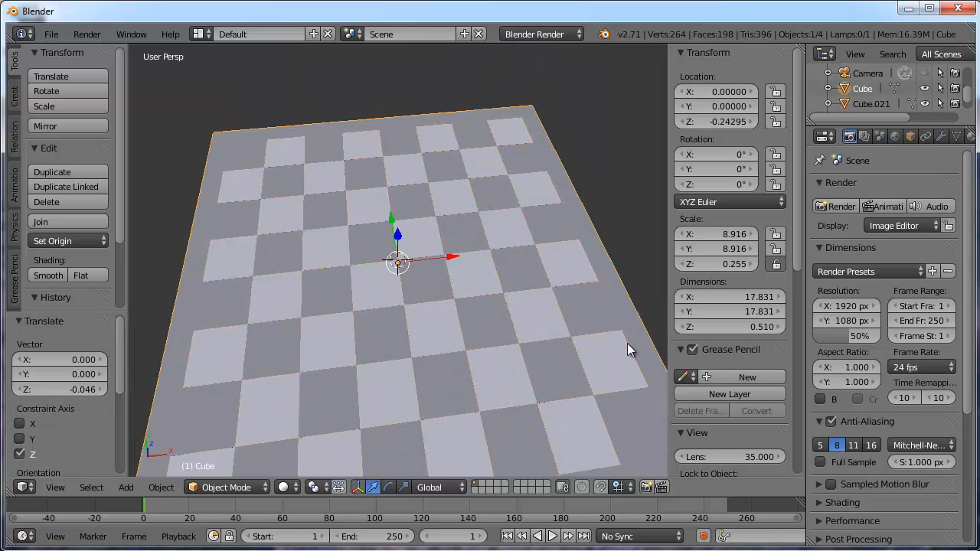
scroll(467, 331, up, 6)
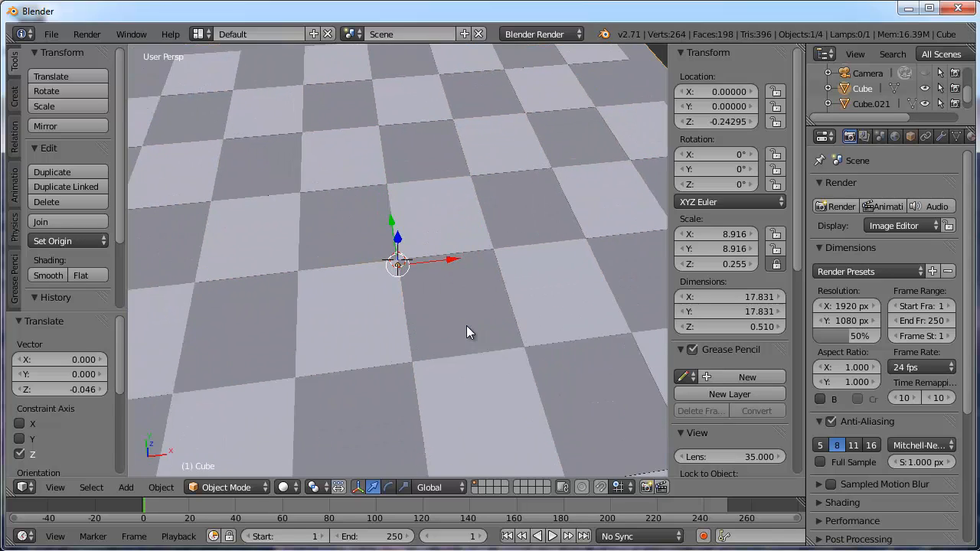
scroll(466, 325, down, 6)
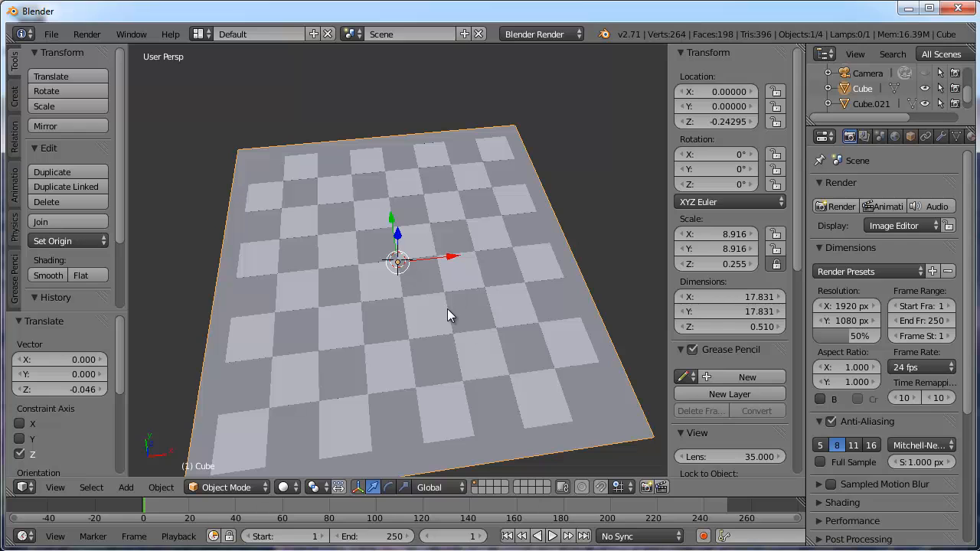
middle_drag(477, 307, 426, 366)
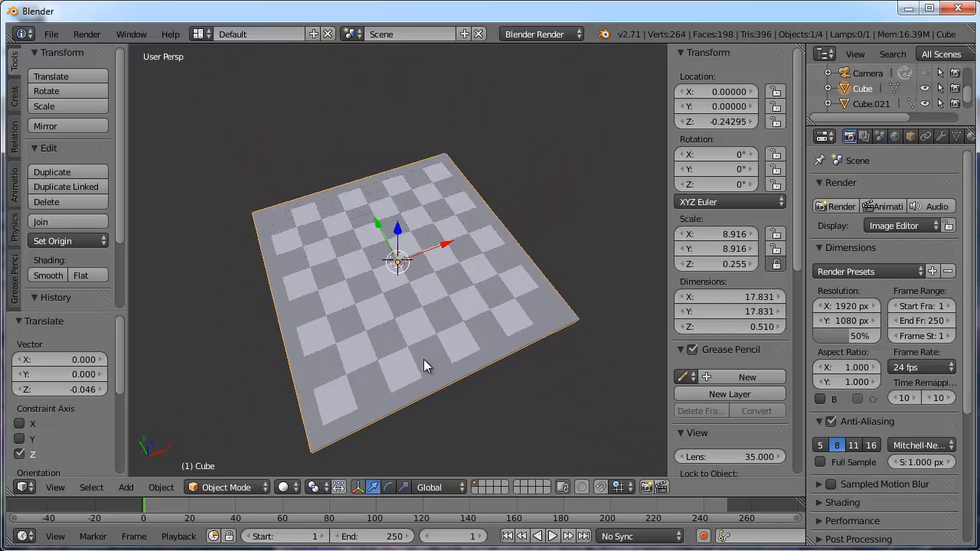
- Select the joined tiles, bring up their material settings and switch the render engine to Cycles Render
right_click(393, 274)
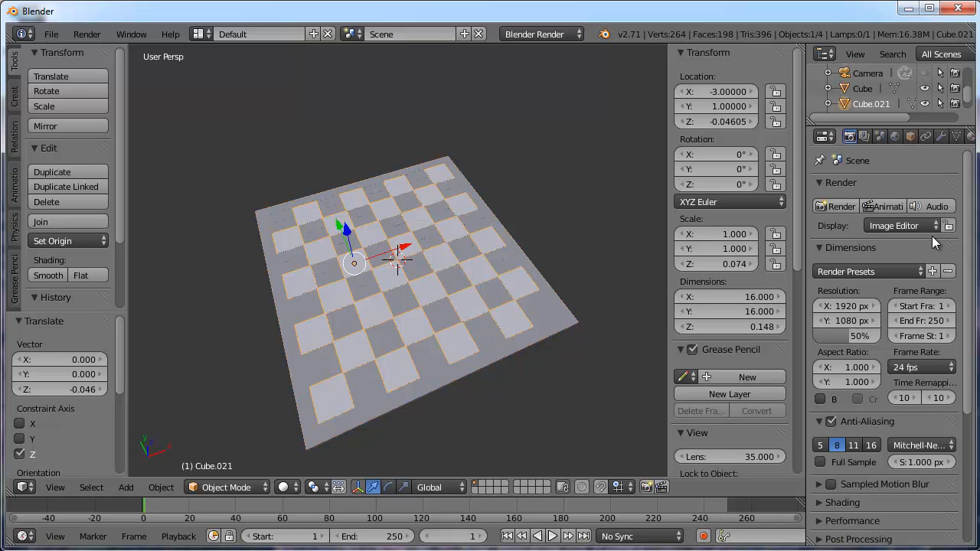
click(970, 136)
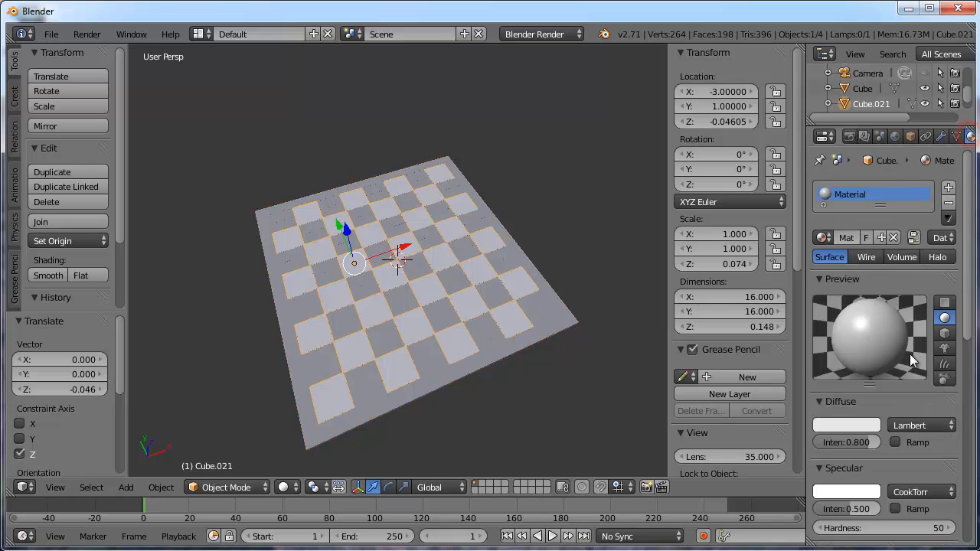
click(543, 33)
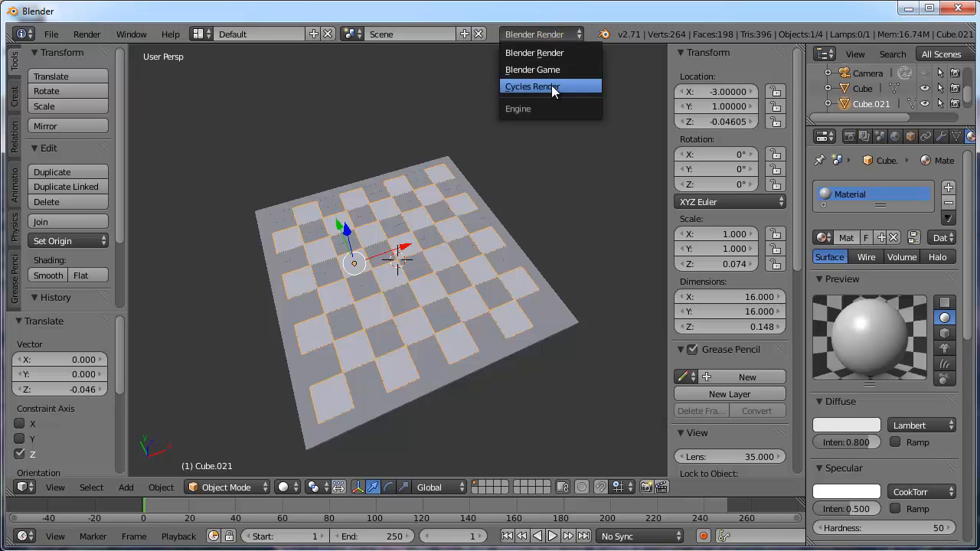
click(549, 85)
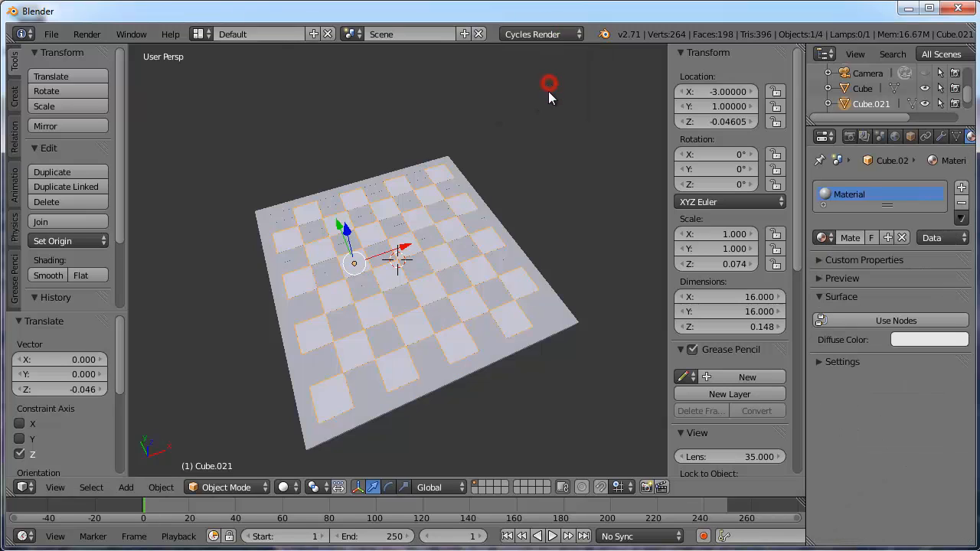
- Give the tiles' material a light tan Diffuse BSDF colour using nodes and set the viewport shading to Material
click(934, 322)
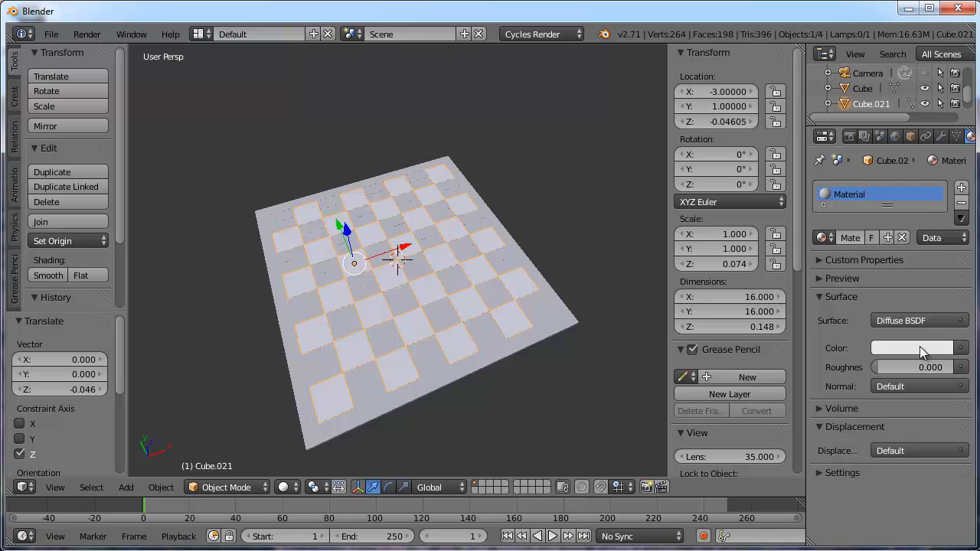
click(917, 346)
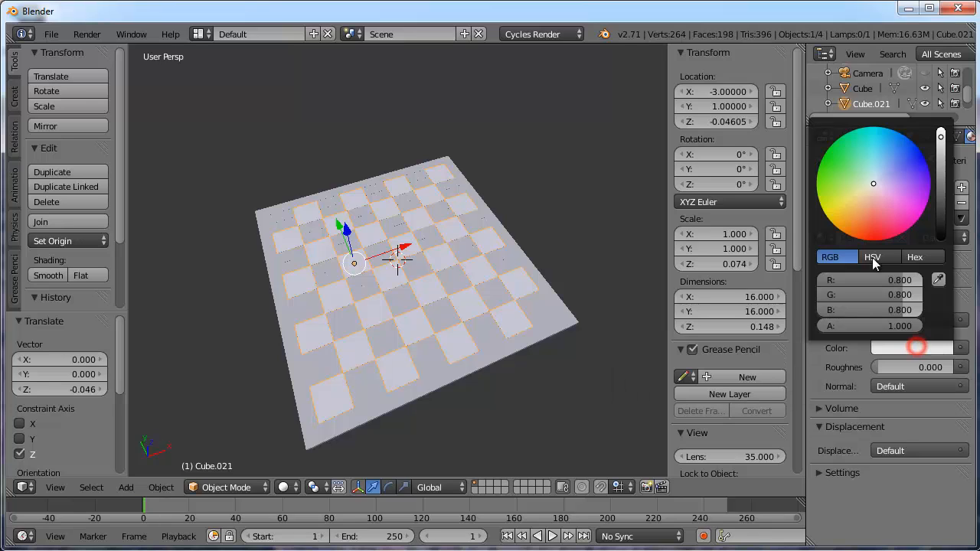
drag(871, 178, 865, 197)
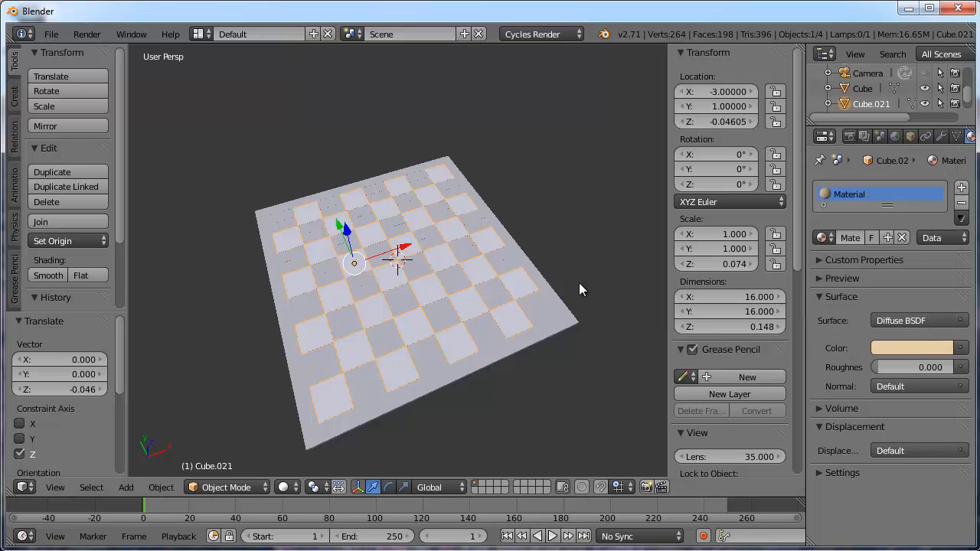
click(287, 487)
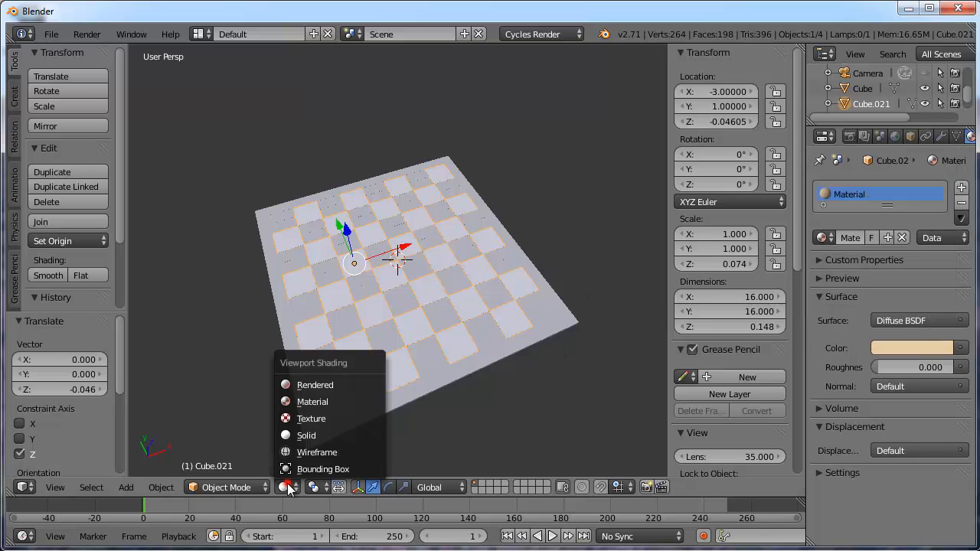
click(318, 403)
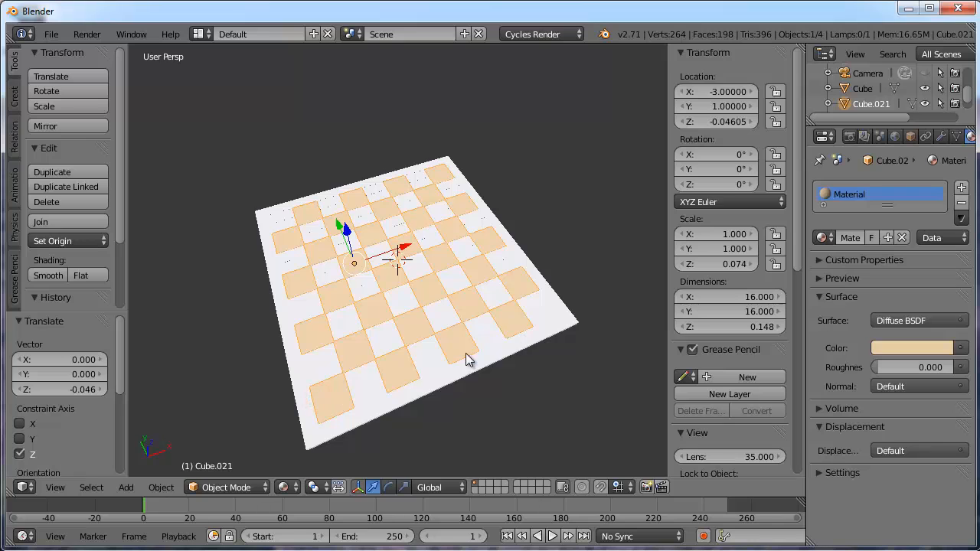
- Add a new material to the base slab with a dark brown diffuse colour of R 0.128, G 0.057, B 0.028
right_click(553, 322)
mouse_move(515, 339)
middle_down()
mouse_move(505, 297)
mouse_move(514, 334)
middle_up()
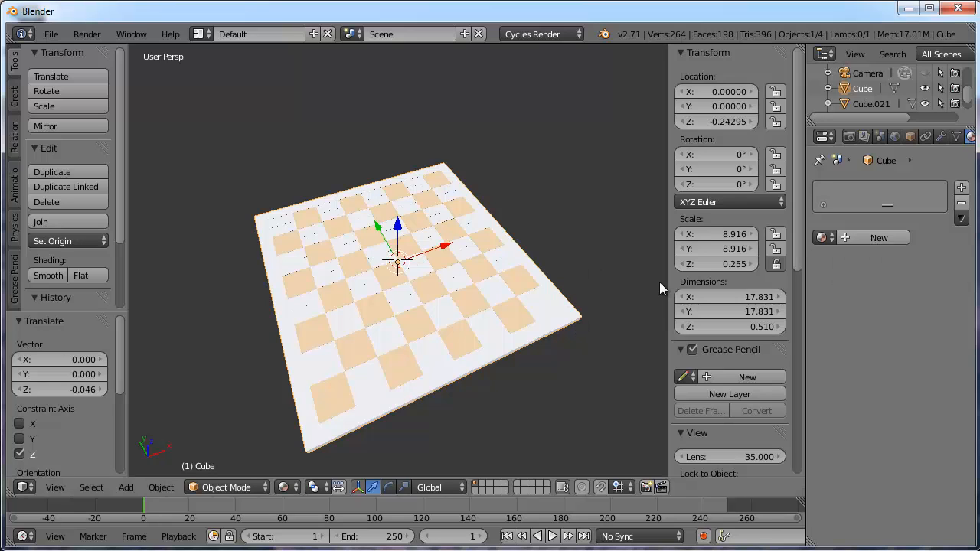
click(878, 238)
click(919, 348)
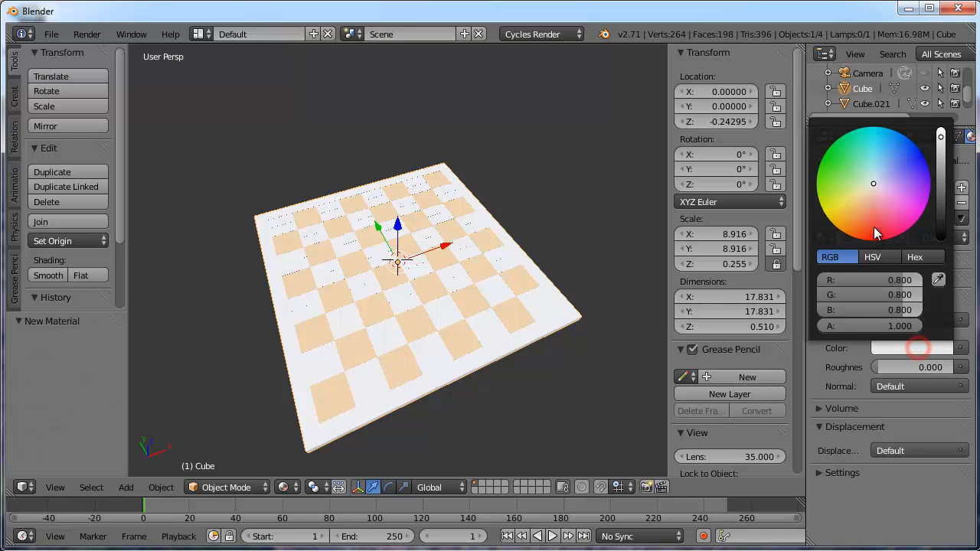
drag(872, 184, 862, 212)
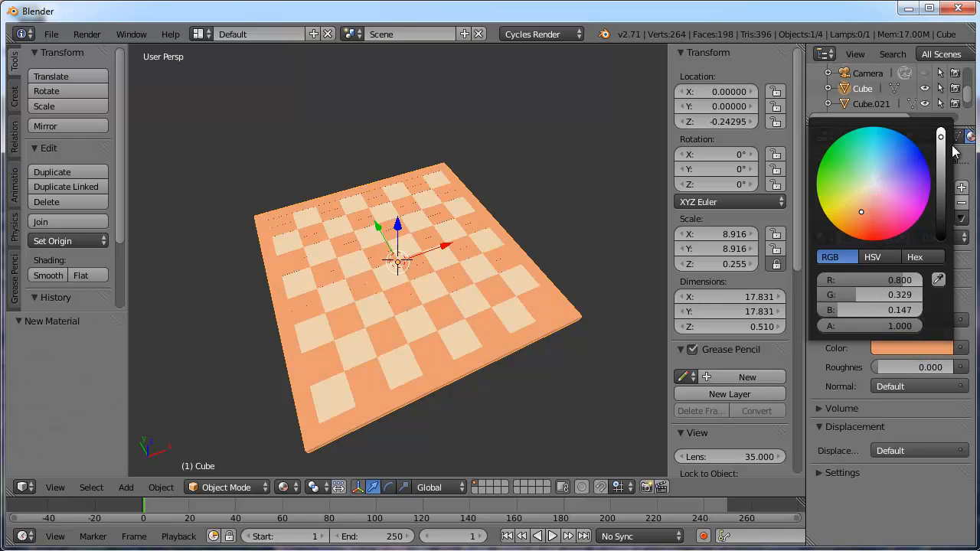
drag(941, 137, 944, 197)
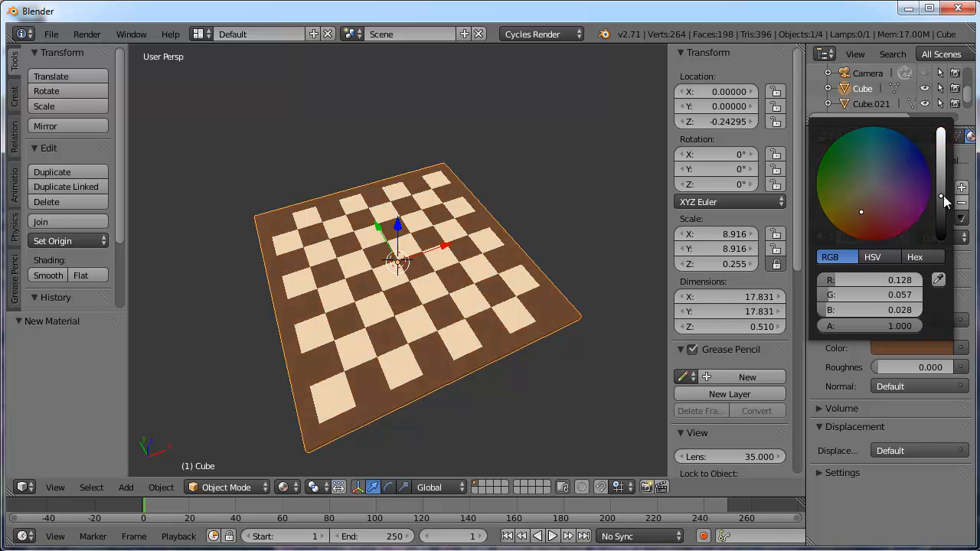
- Inspect the coloured board from a low angle and select the joined light tiles
middle_drag(585, 346, 477, 282)
scroll(435, 318, up, 2)
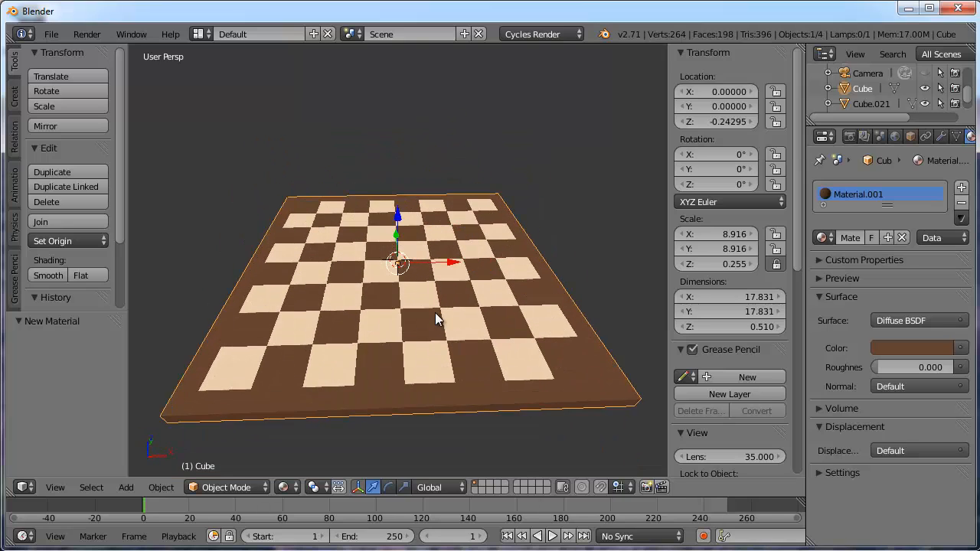
scroll(437, 322, up, 2)
right_click(421, 295)
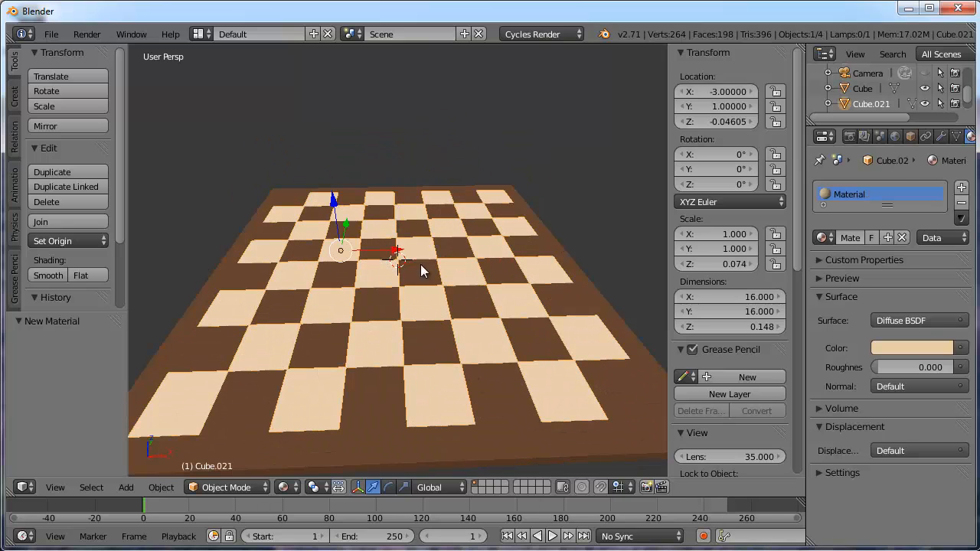